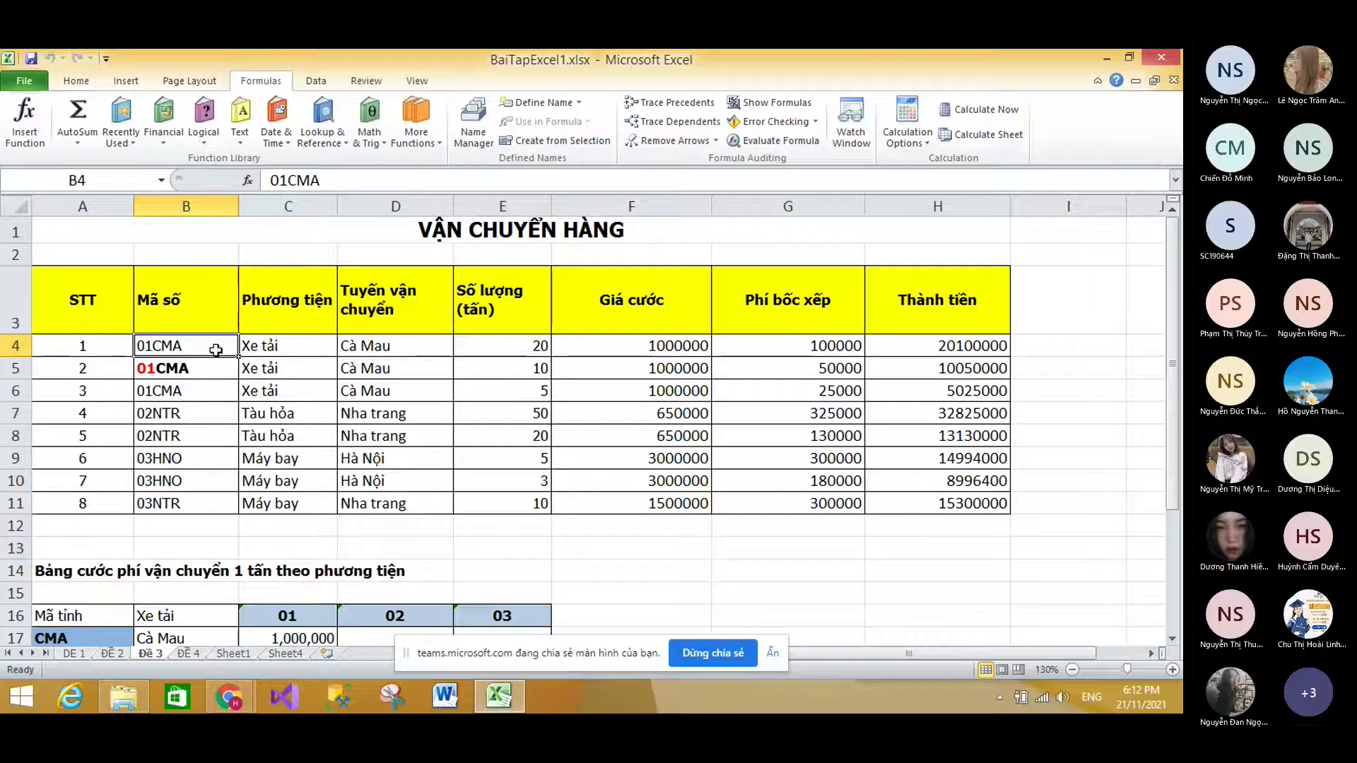
Step: Add a trailing space to the code 01CMA in cell B4 and compare it with the province codes in A17:A19
double_click(215, 350)
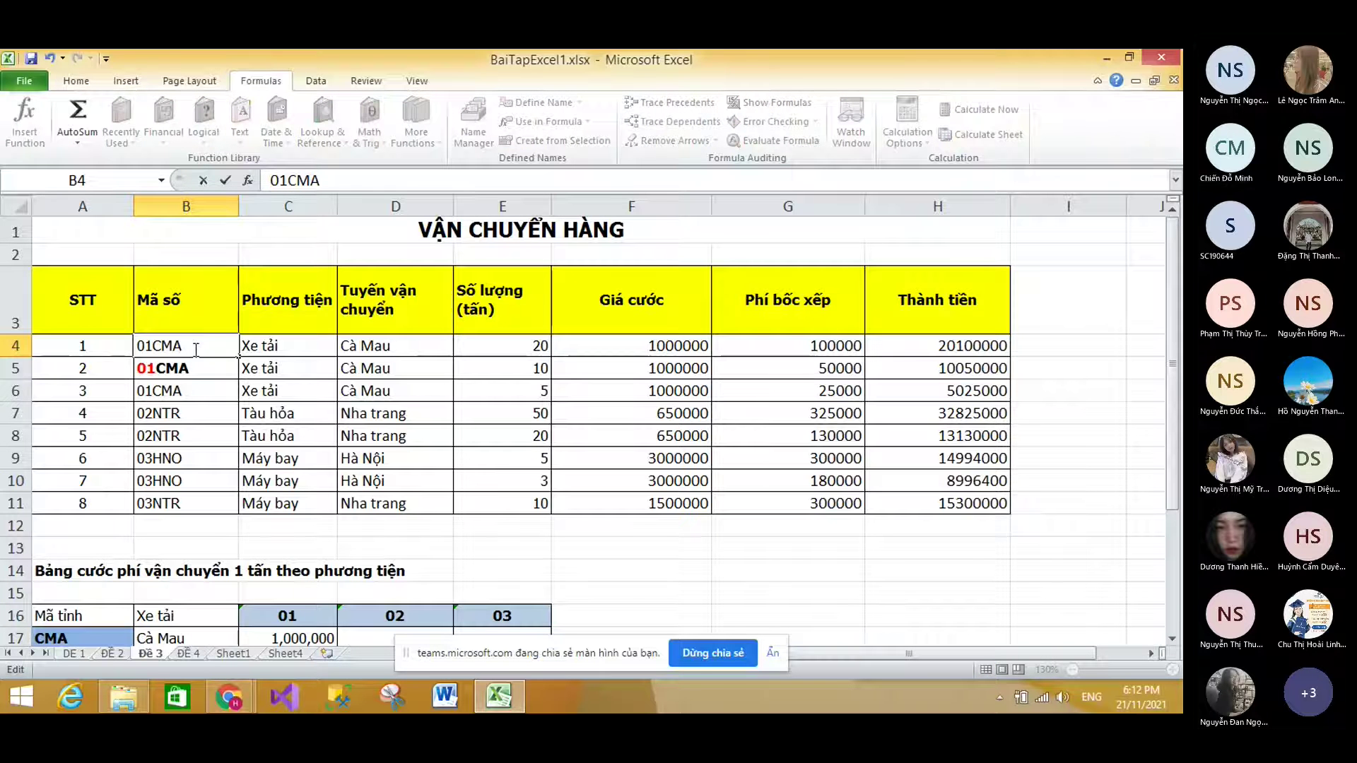
key("Return")
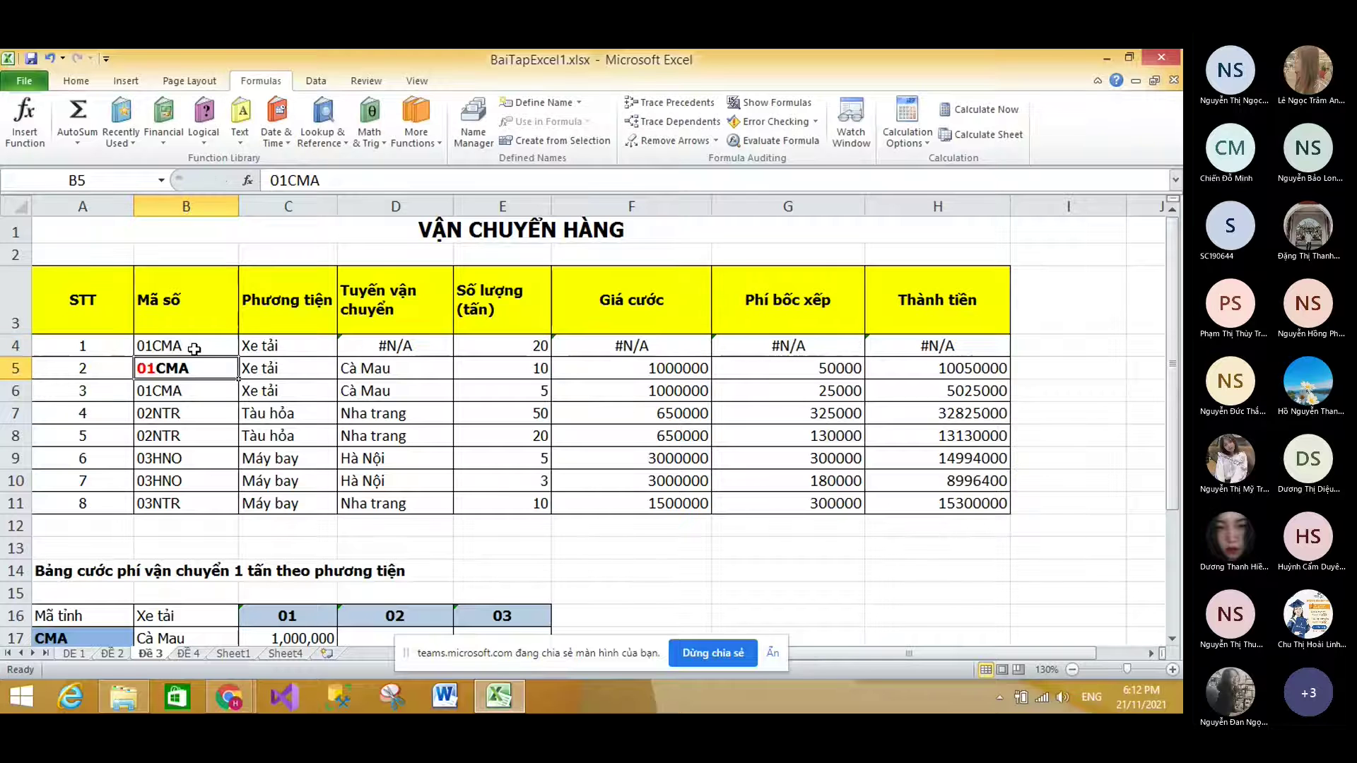
left_click(182, 345)
scroll(182, 345, "down", 2)
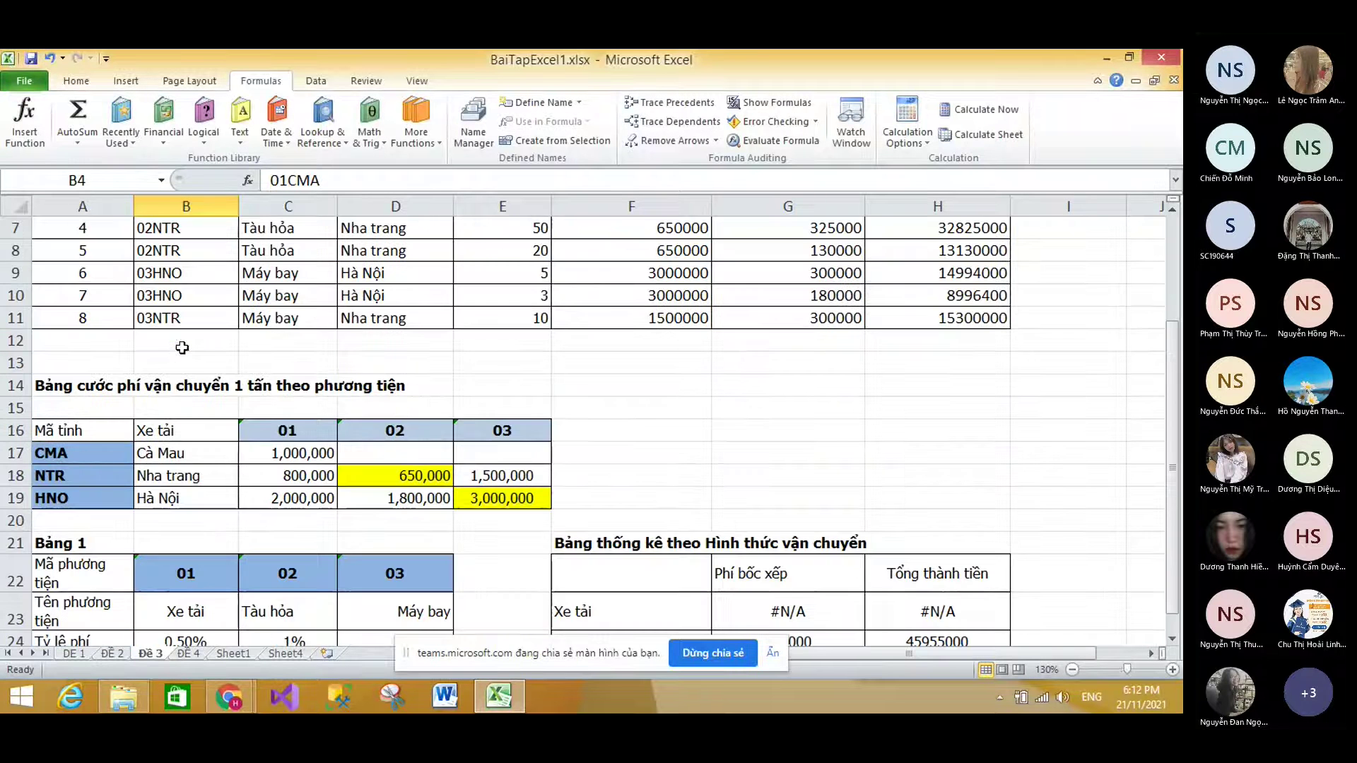
left_click(87, 454)
key("Down")
key("Down")
Step: Remove the trailing space from the code 01CMA in cell B4
scroll(87, 460, "up", 1)
scroll(87, 459, "up", 1)
double_click(222, 345)
key("BackSpace")
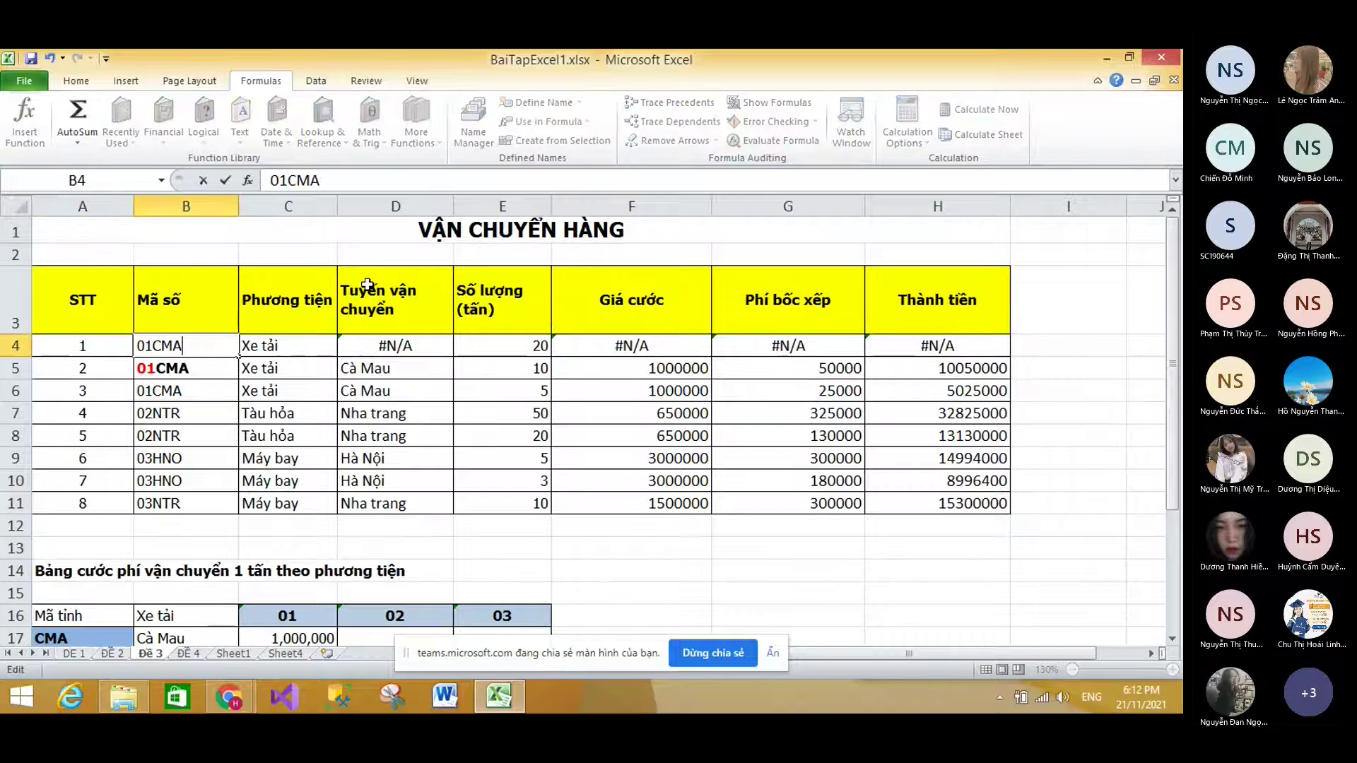
key("Return")
Step: Add a trailing space to the province code CMA in cell A17 and review the results in the shipping table
scroll(155, 475, "down", 2)
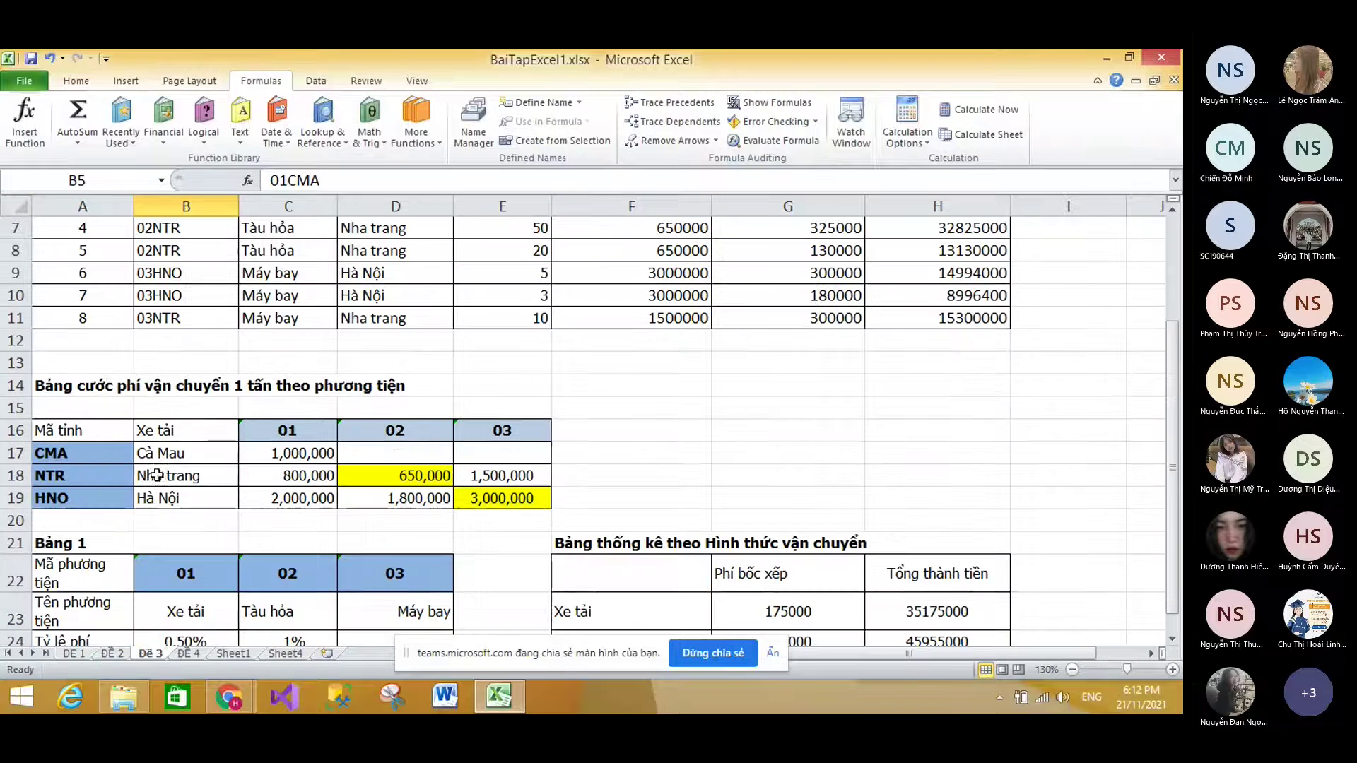
double_click(93, 461)
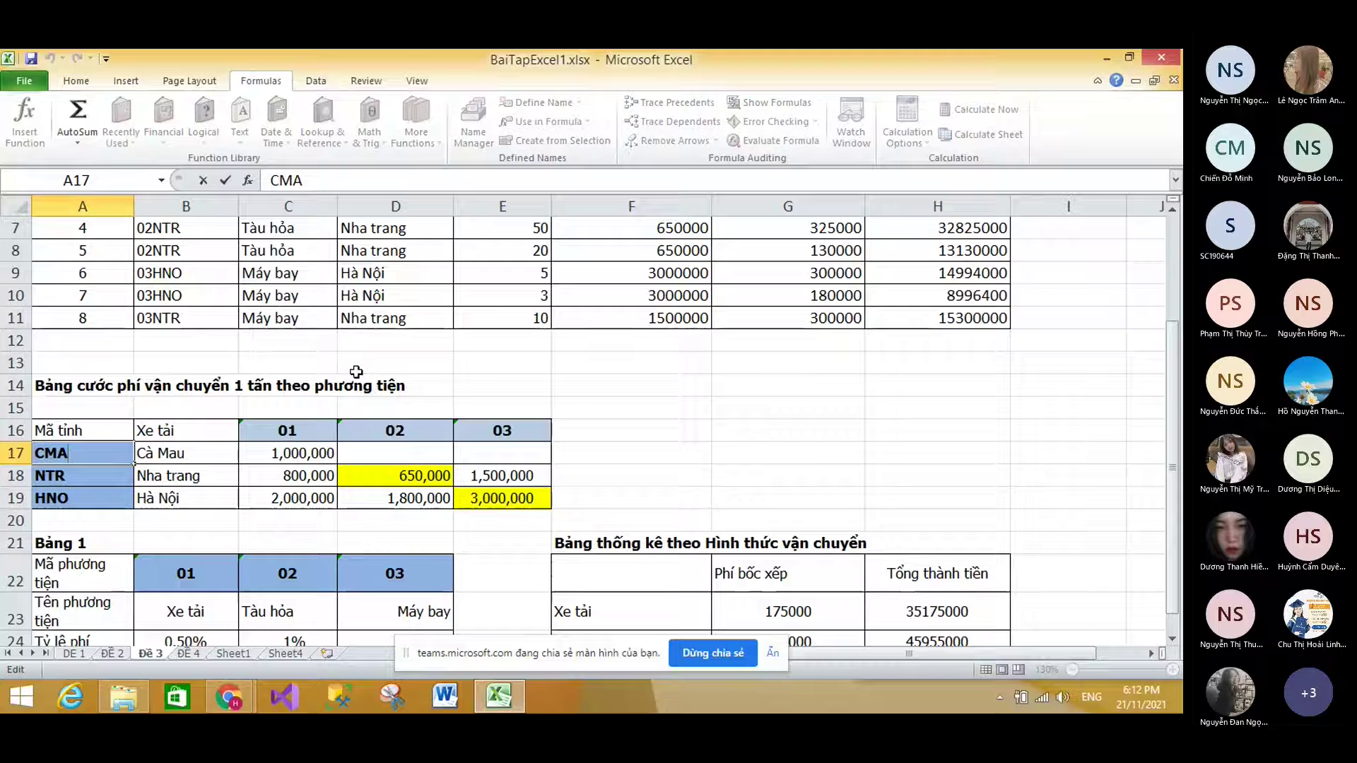
key("Return")
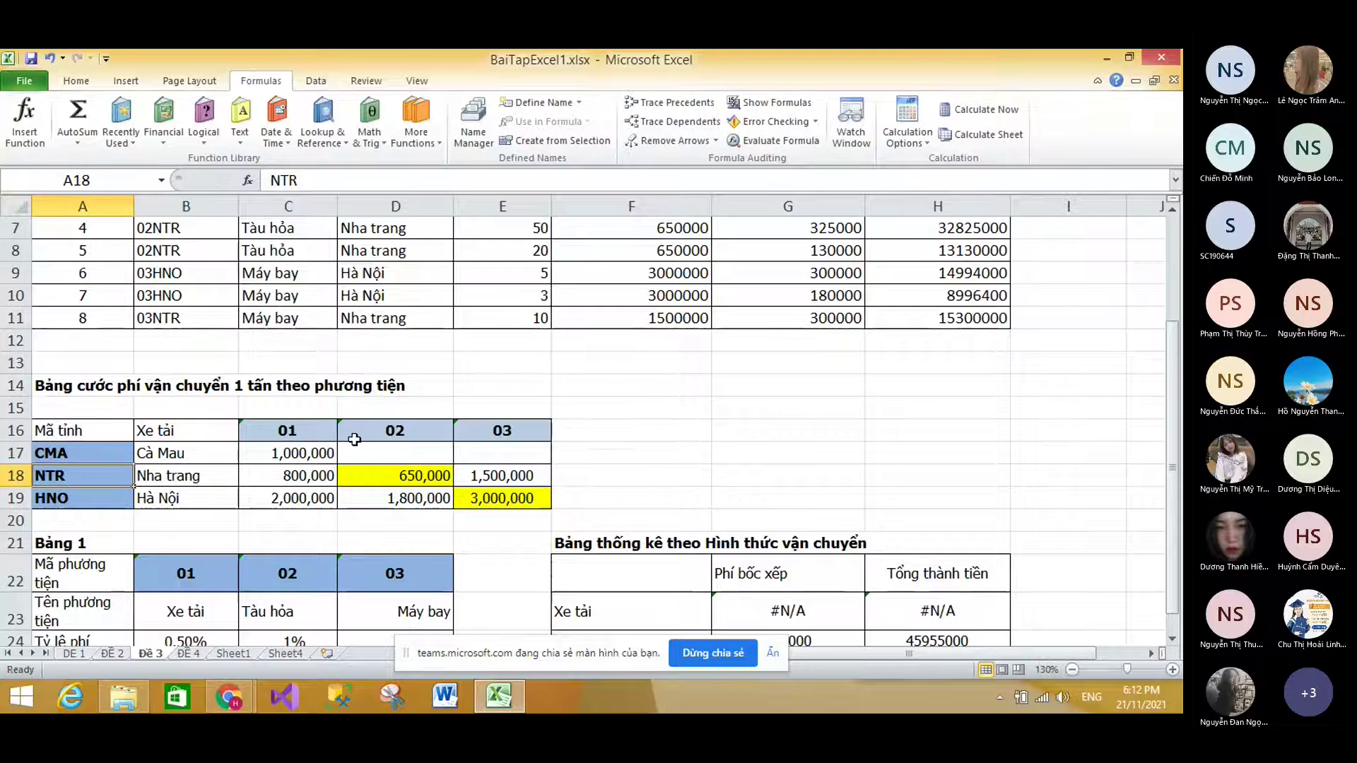
scroll(343, 452, "up", 2)
key("Up")
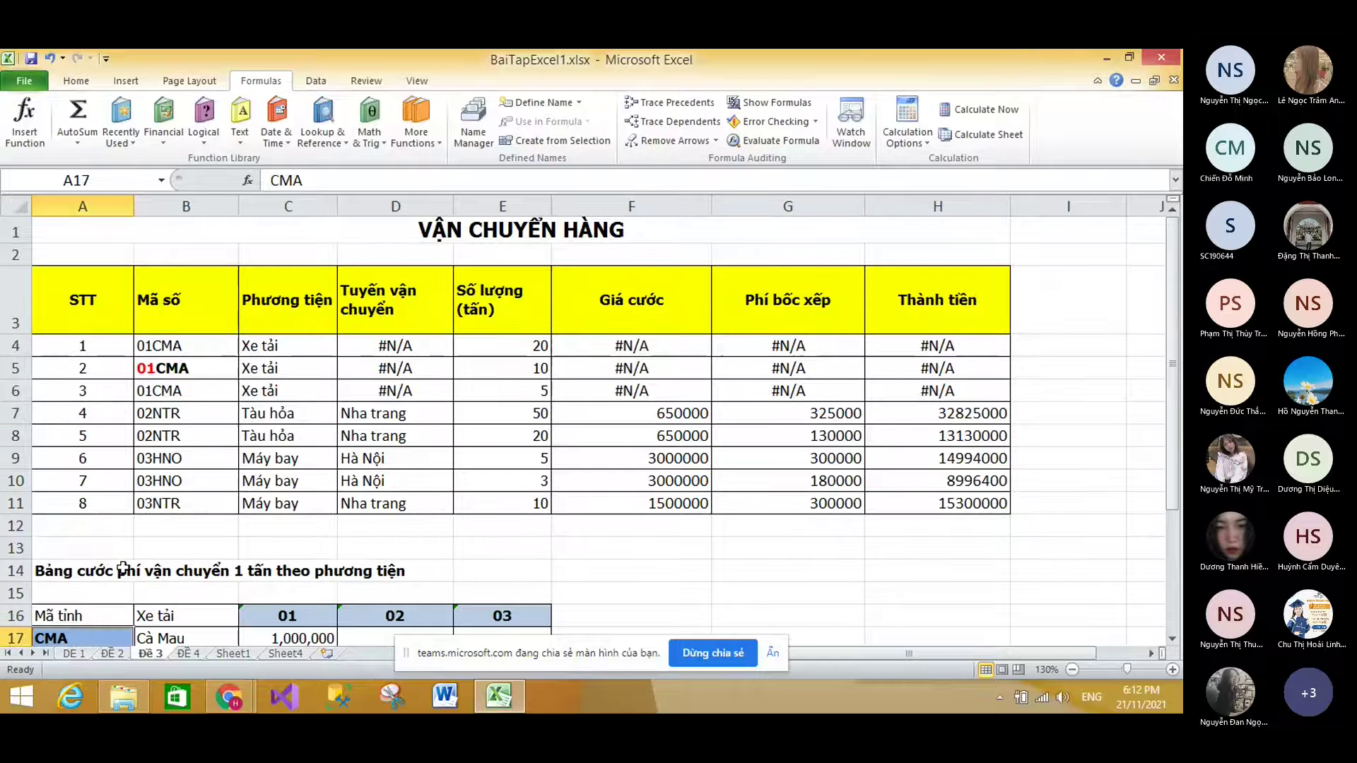
Step: Remove the trailing space from the province code CMA in cell A17 and select cell B4
scroll(128, 587, "down", 2)
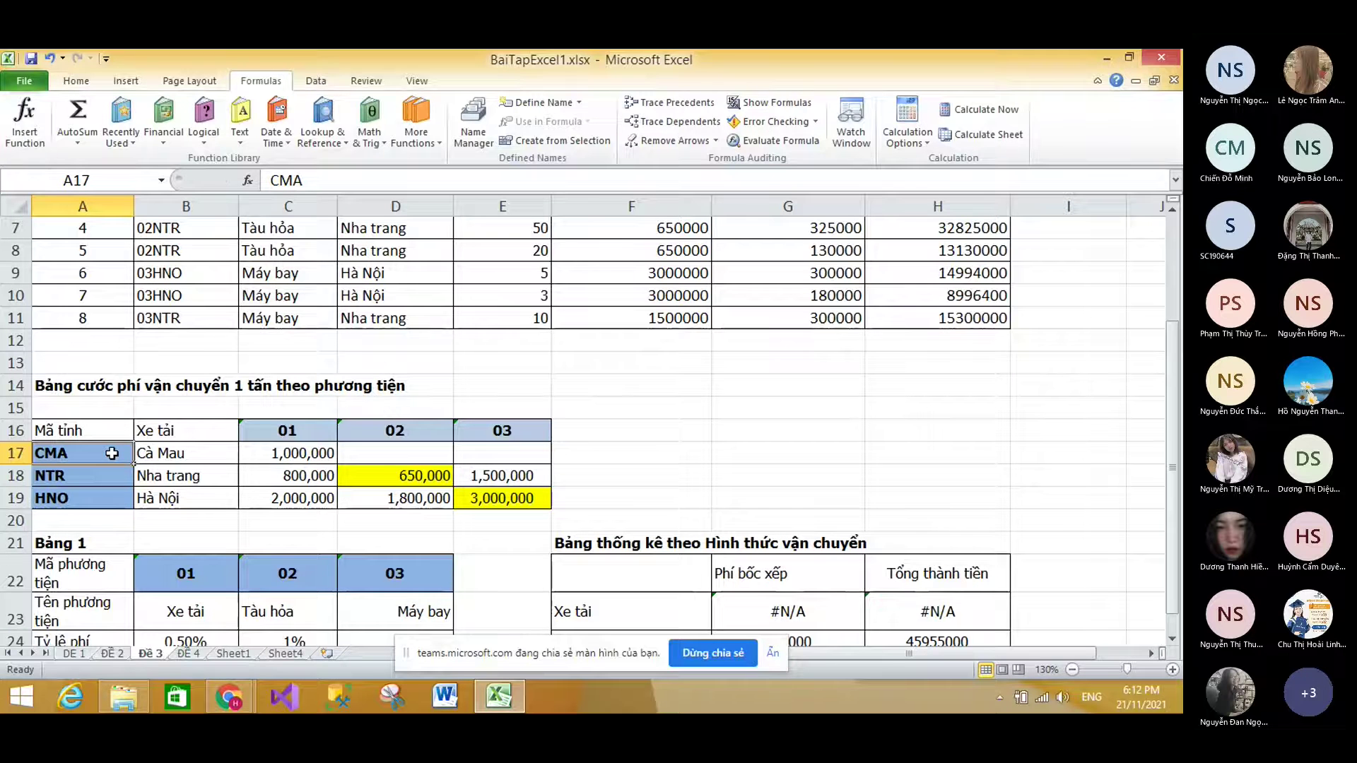
double_click(113, 453)
key("Return")
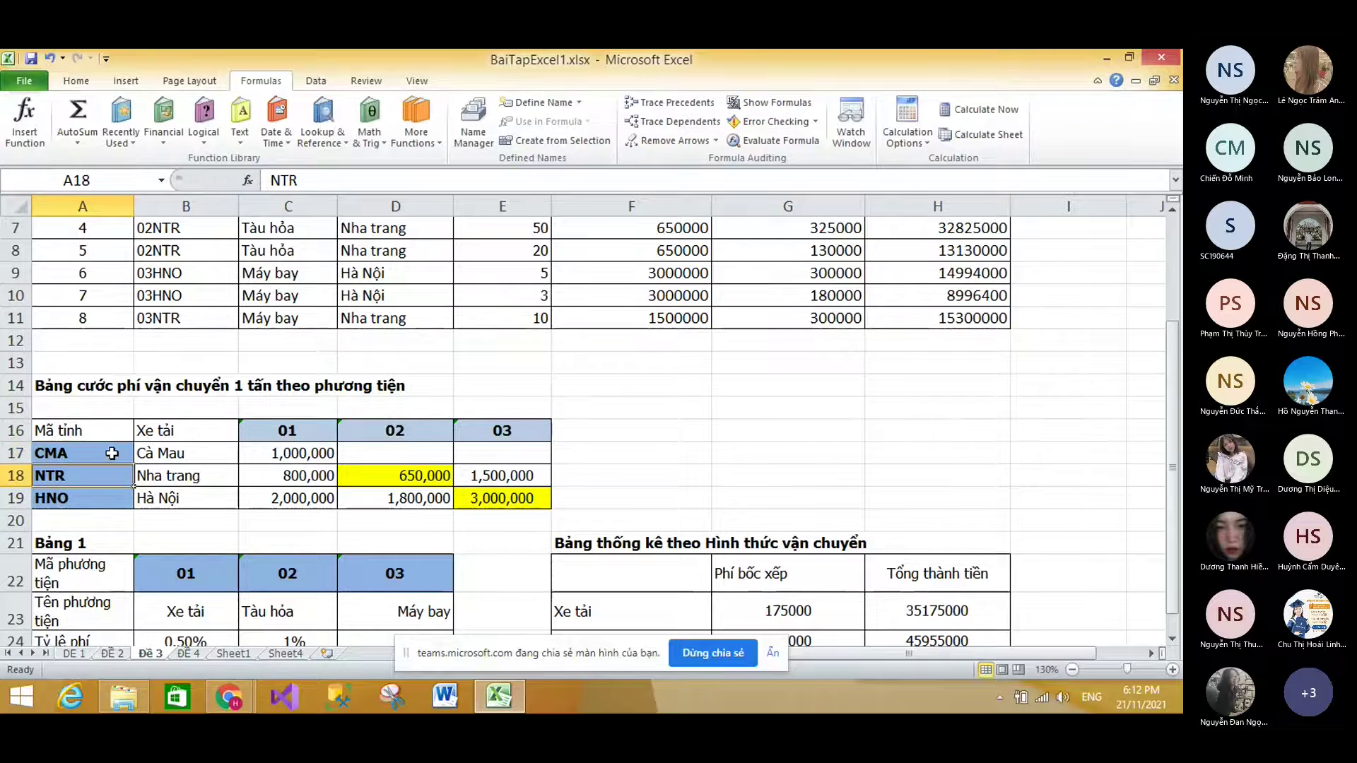
scroll(112, 453, "up", 2)
left_click(186, 346)
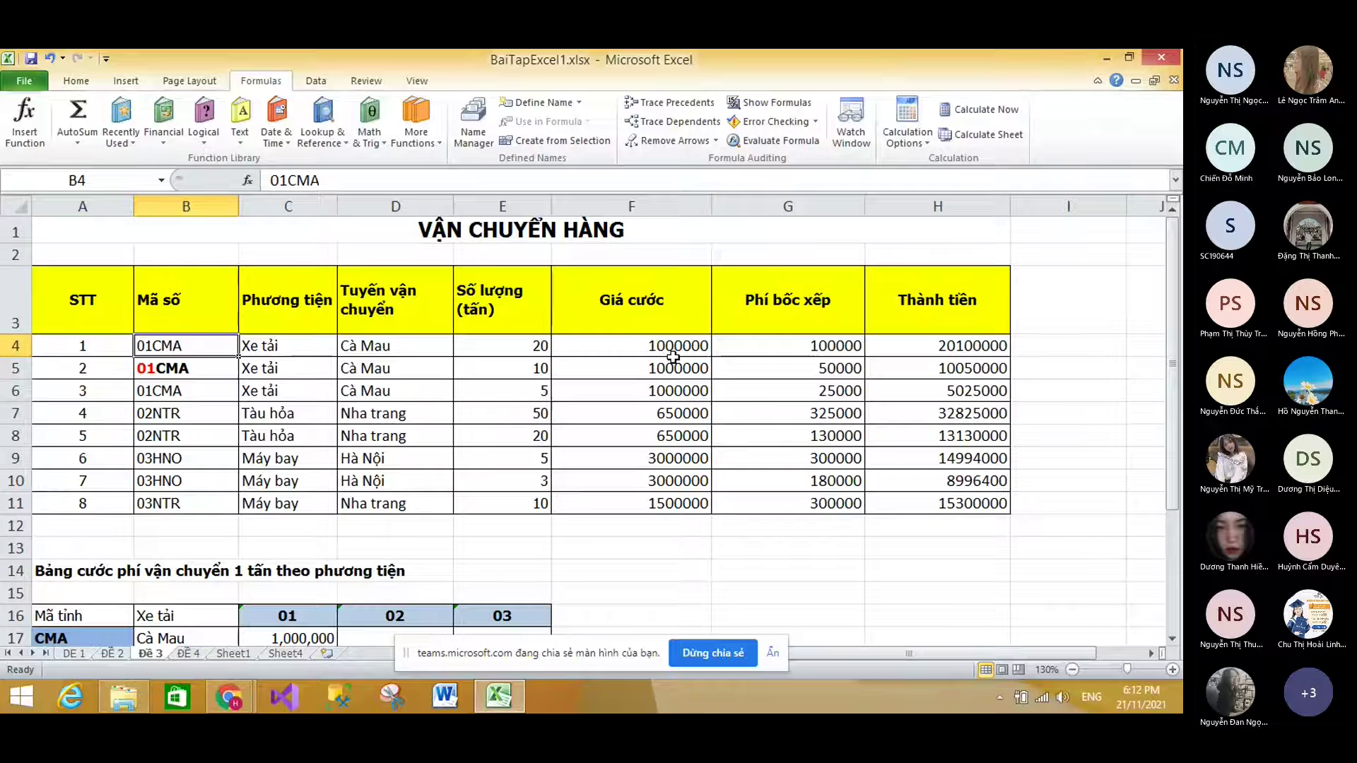
Step: Switch to Chrome and bring up the exercise document DE ON 5-THVP NOI BO.pdf
mouse_move(229, 697)
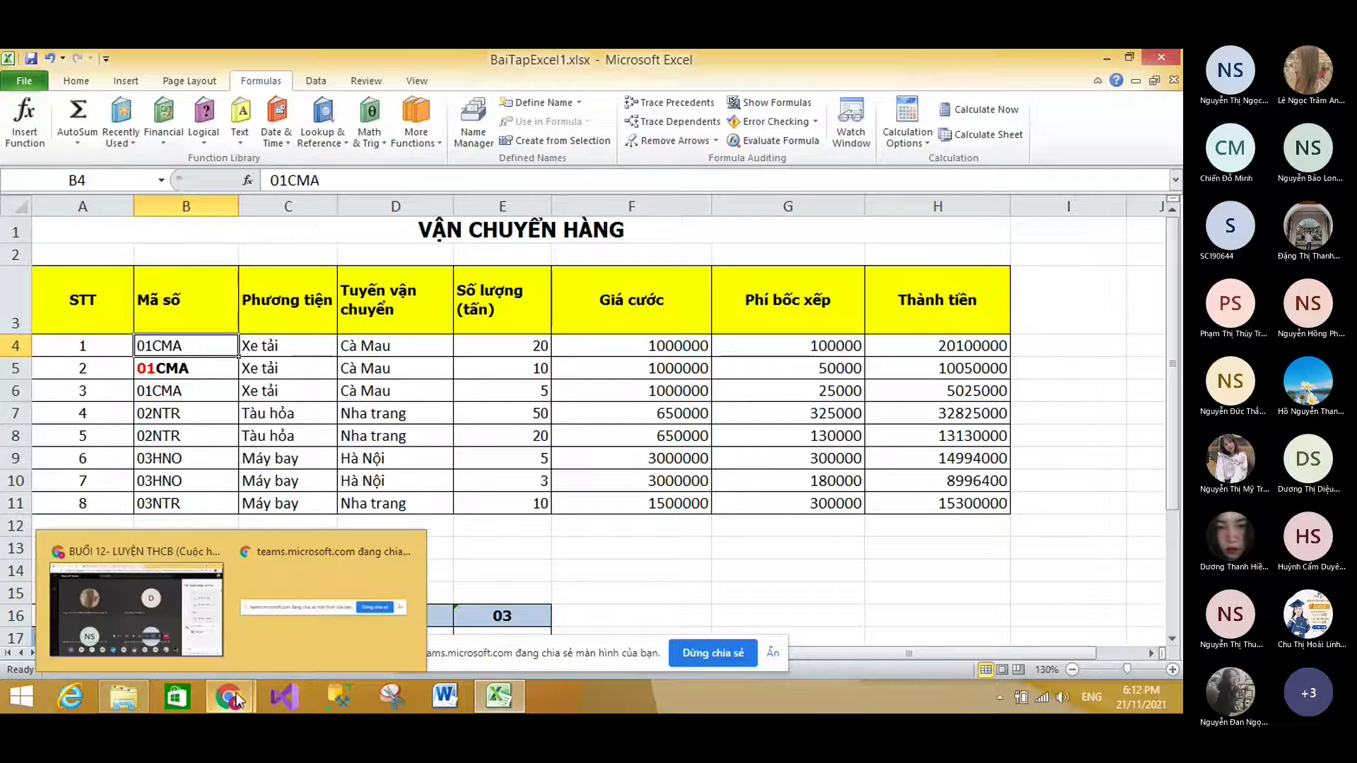
left_click(200, 647)
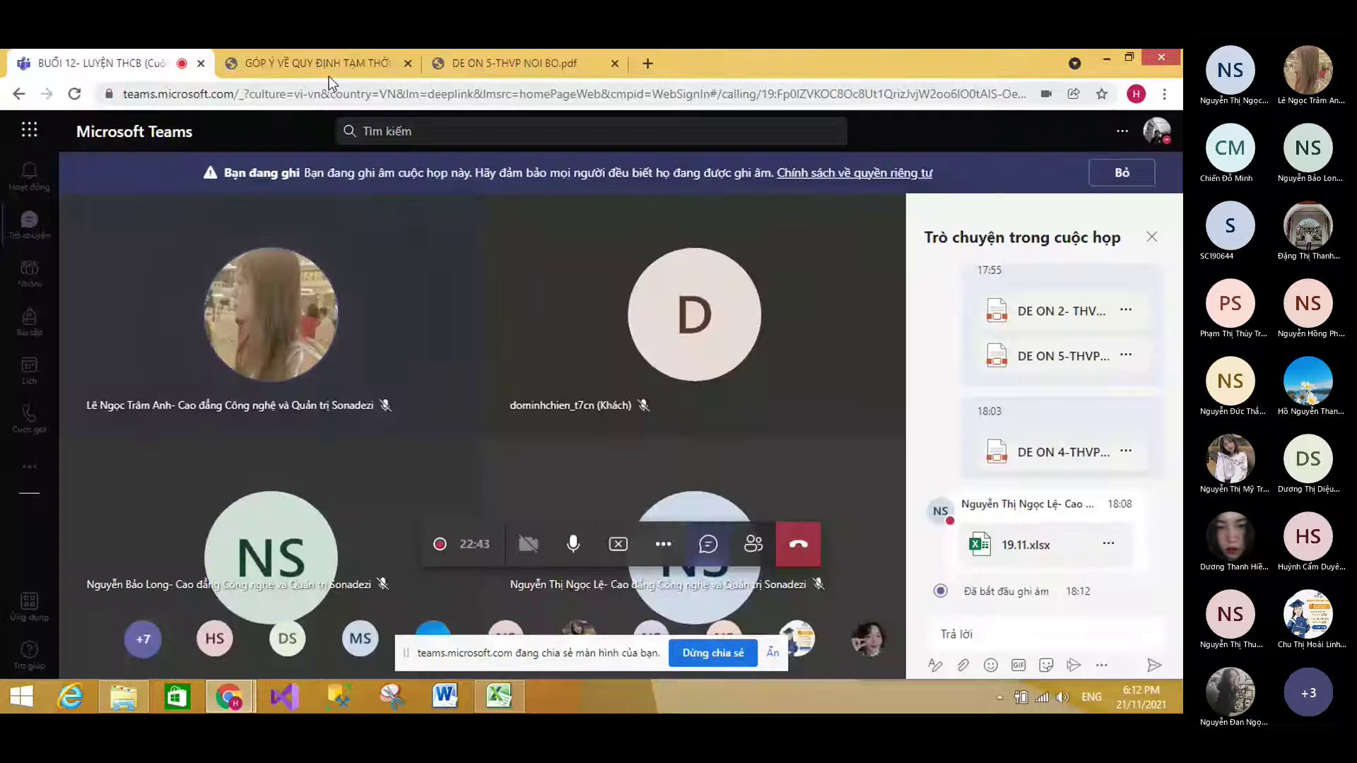
left_click(333, 76)
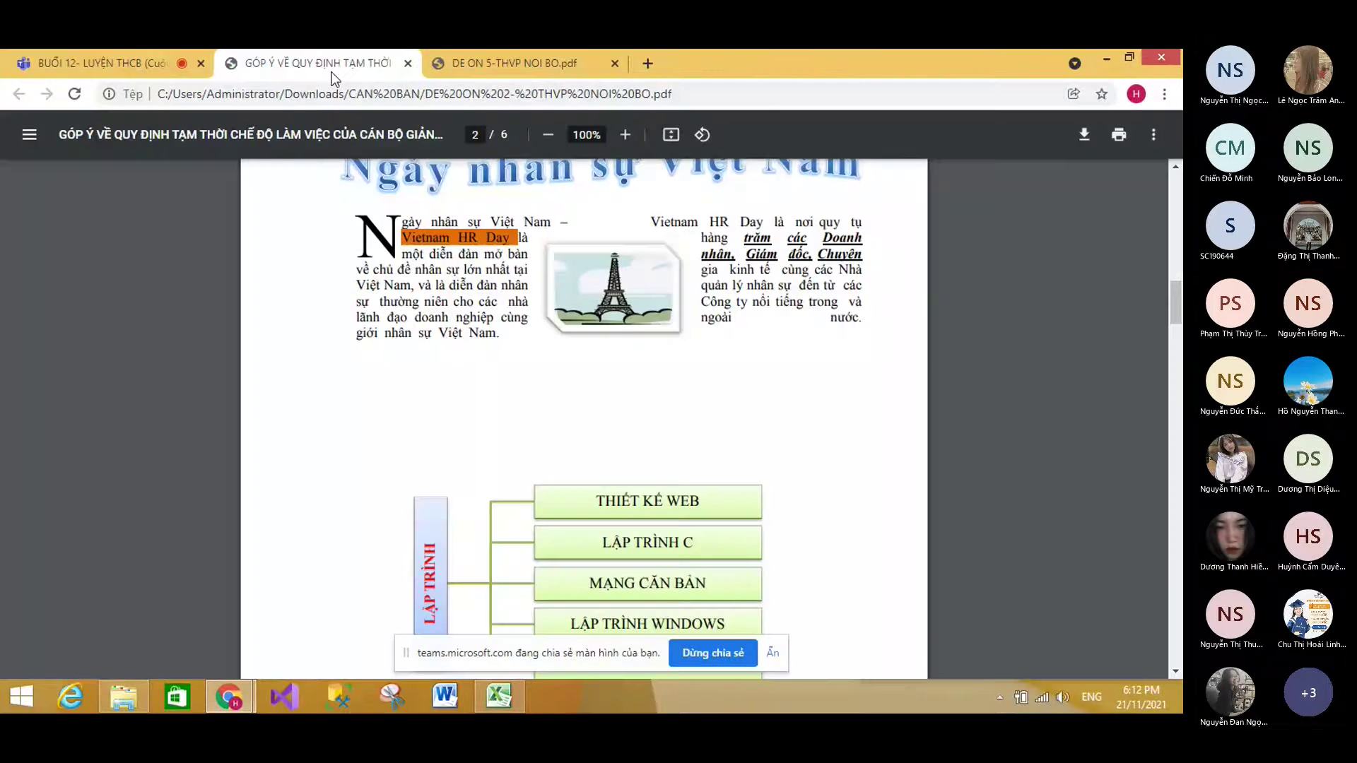
left_click(509, 63)
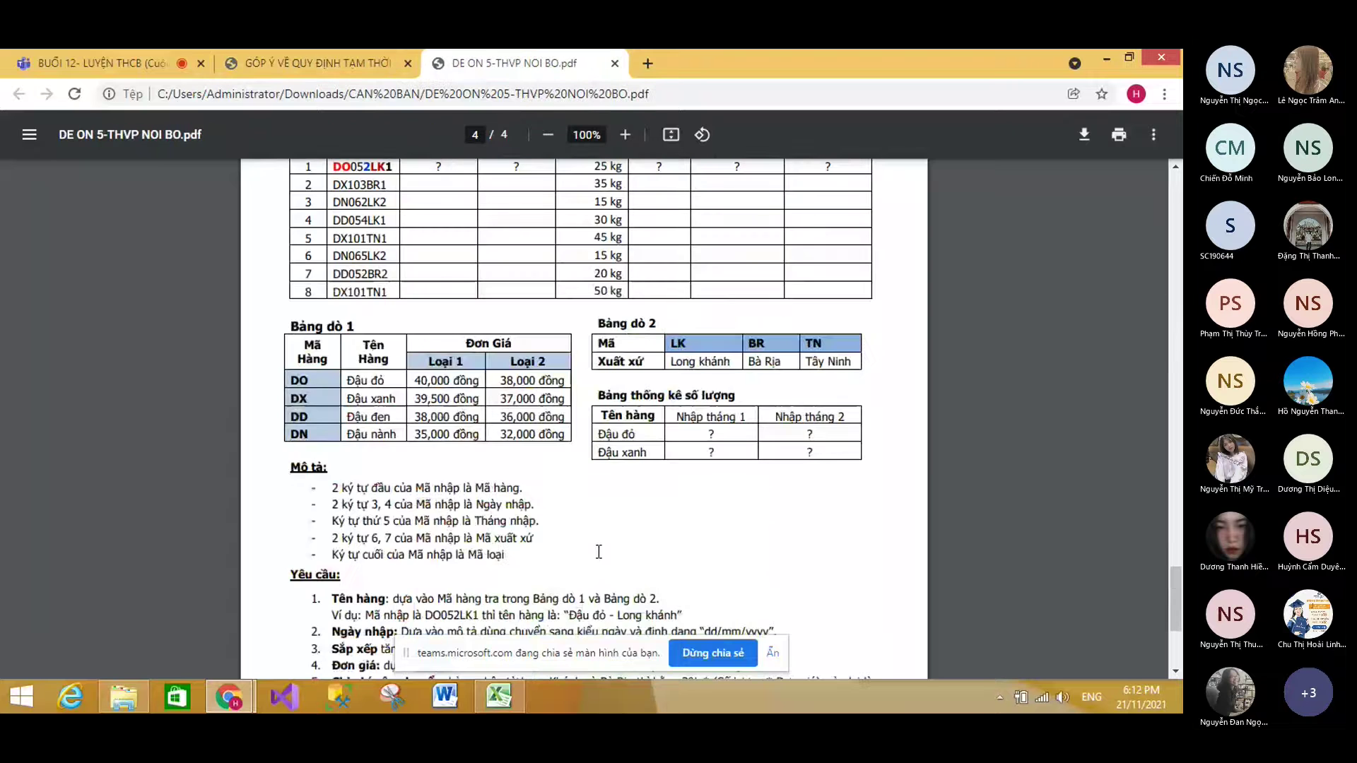
Step: Examine how the quantities with kg units are written in the Số Lượng column of the Excel exercise
scroll(599, 552, "up", 2)
left_click_drag(595, 339, 550, 438)
scroll(617, 393, "down", 2)
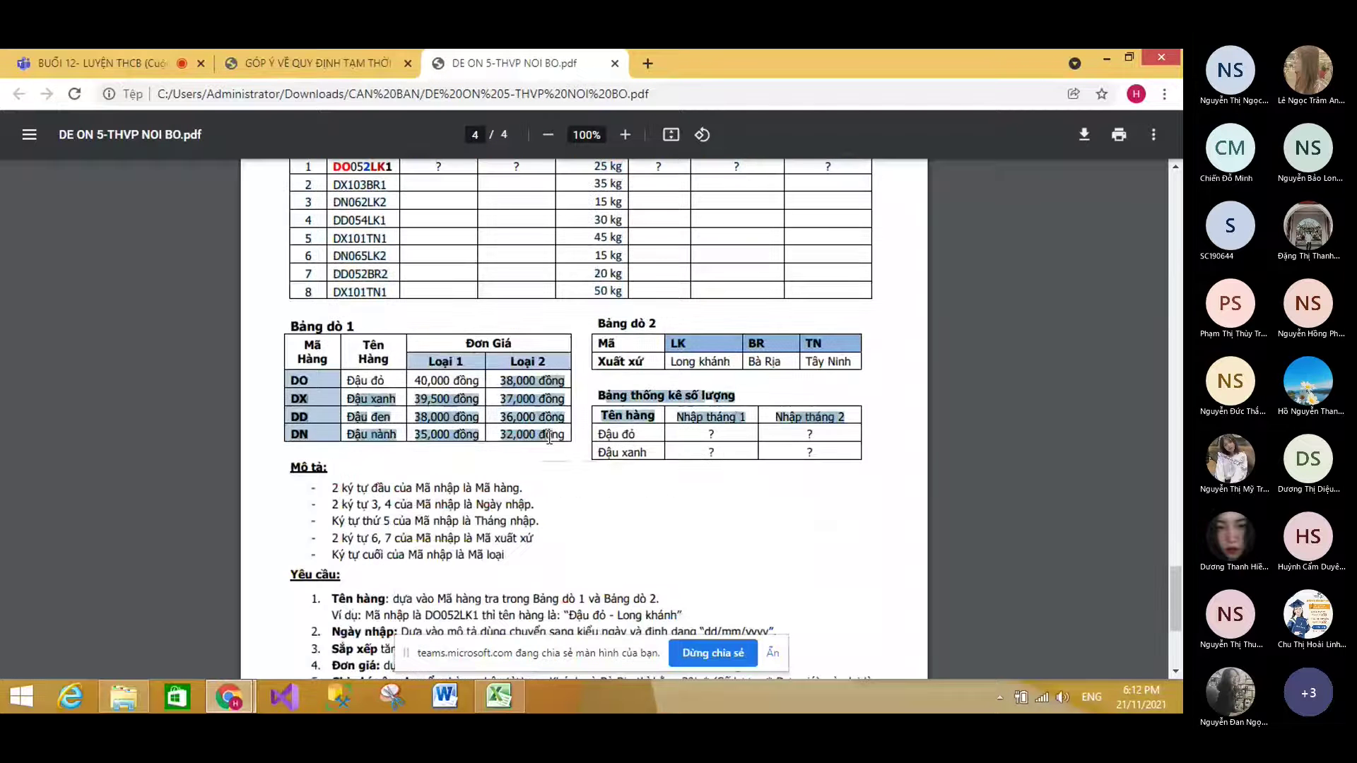
scroll(612, 340, "up", 2)
double_click(613, 340)
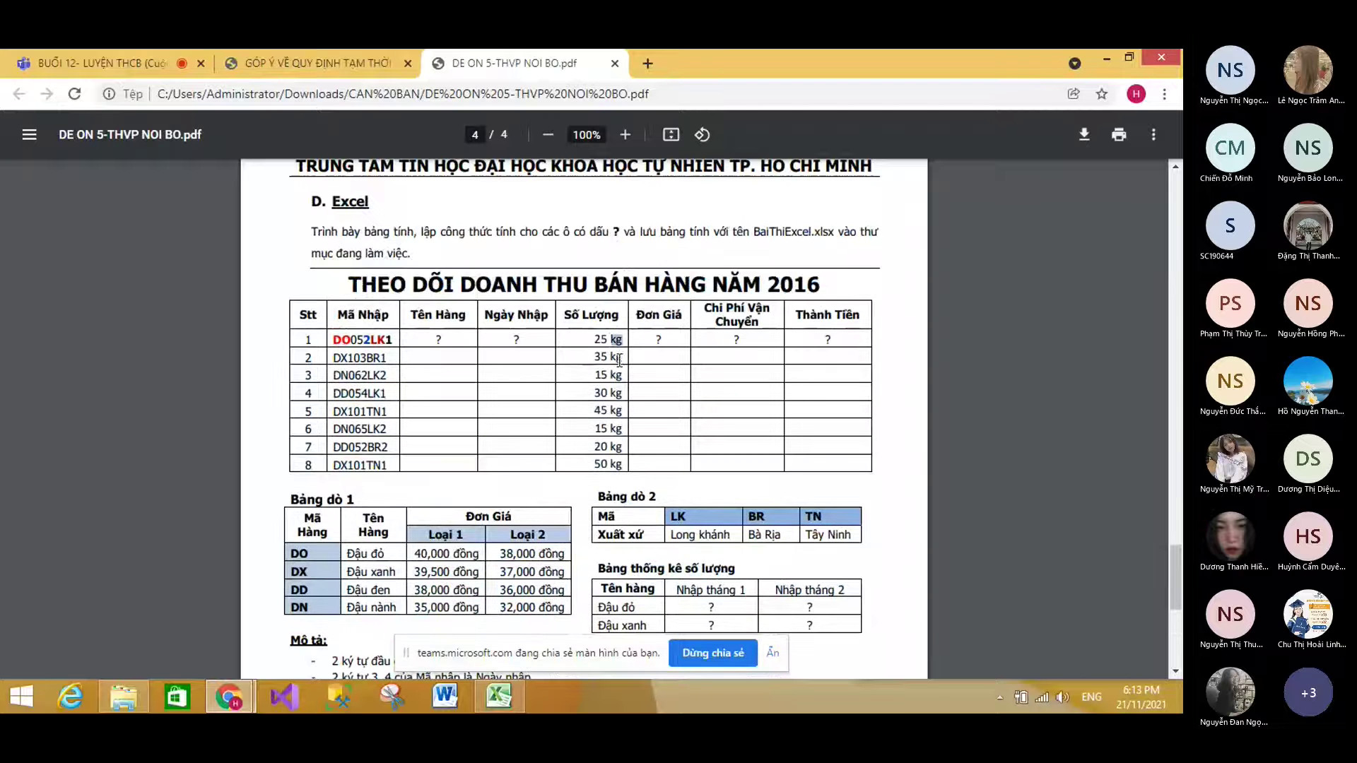
left_click_drag(594, 340, 620, 466)
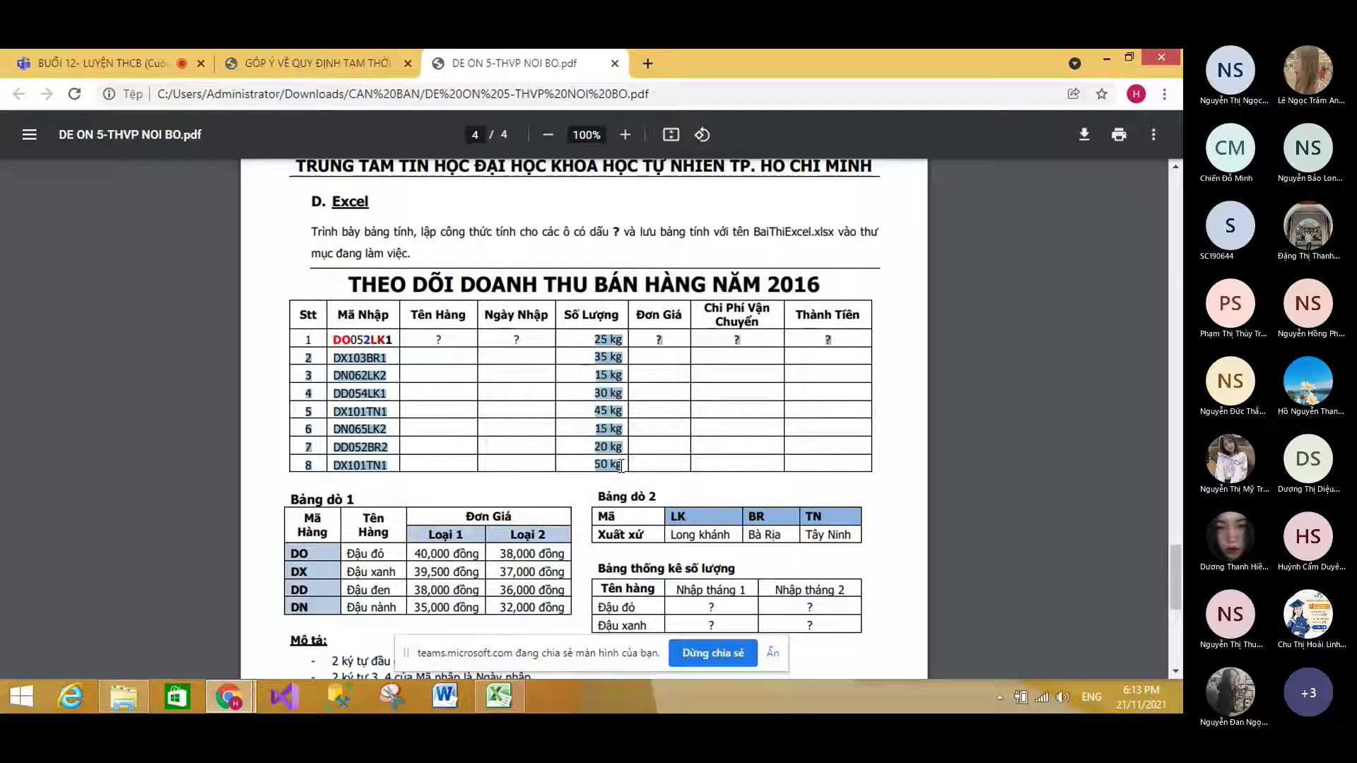
left_click(472, 671)
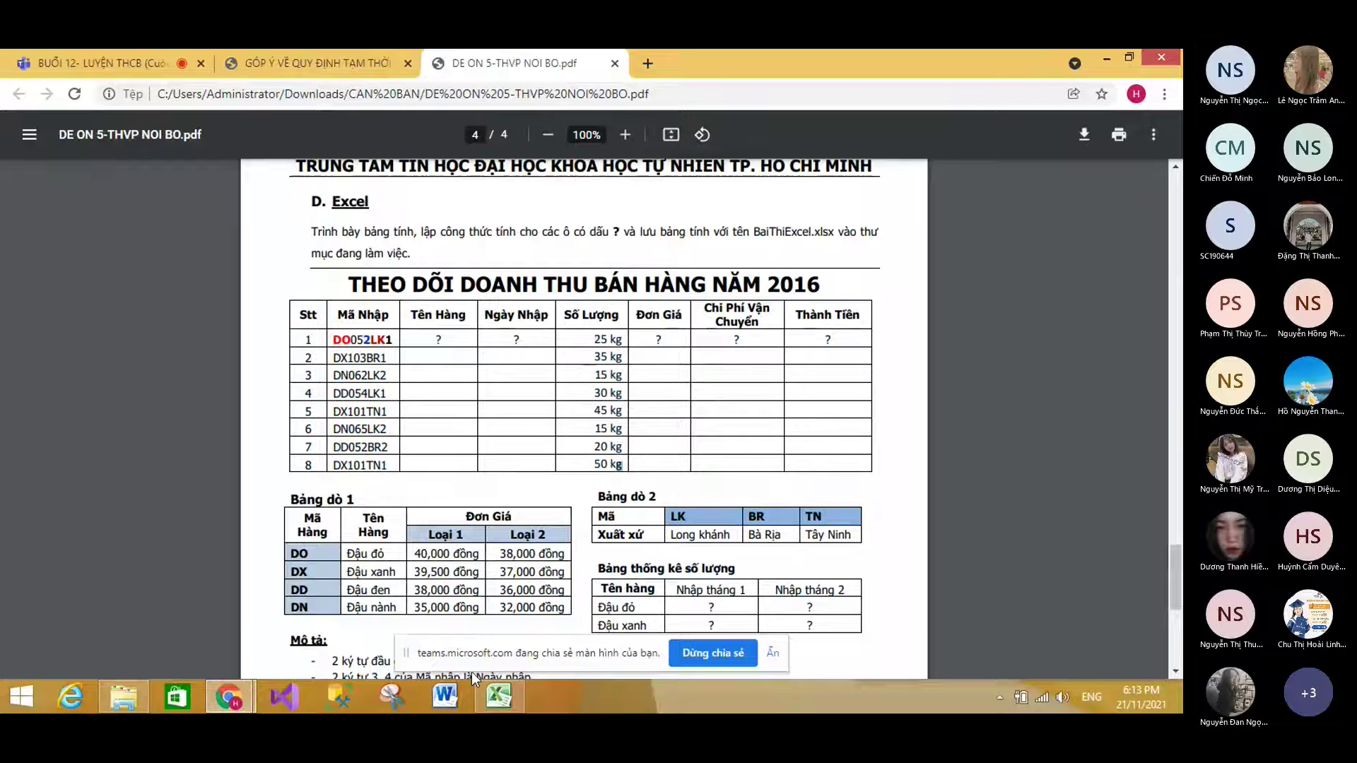
Step: Switch to Excel and choose a Number format with thousands separator and 0 decimal places for the quantities in E4:E11
mouse_move(498, 698)
left_click(498, 698)
key("Down")
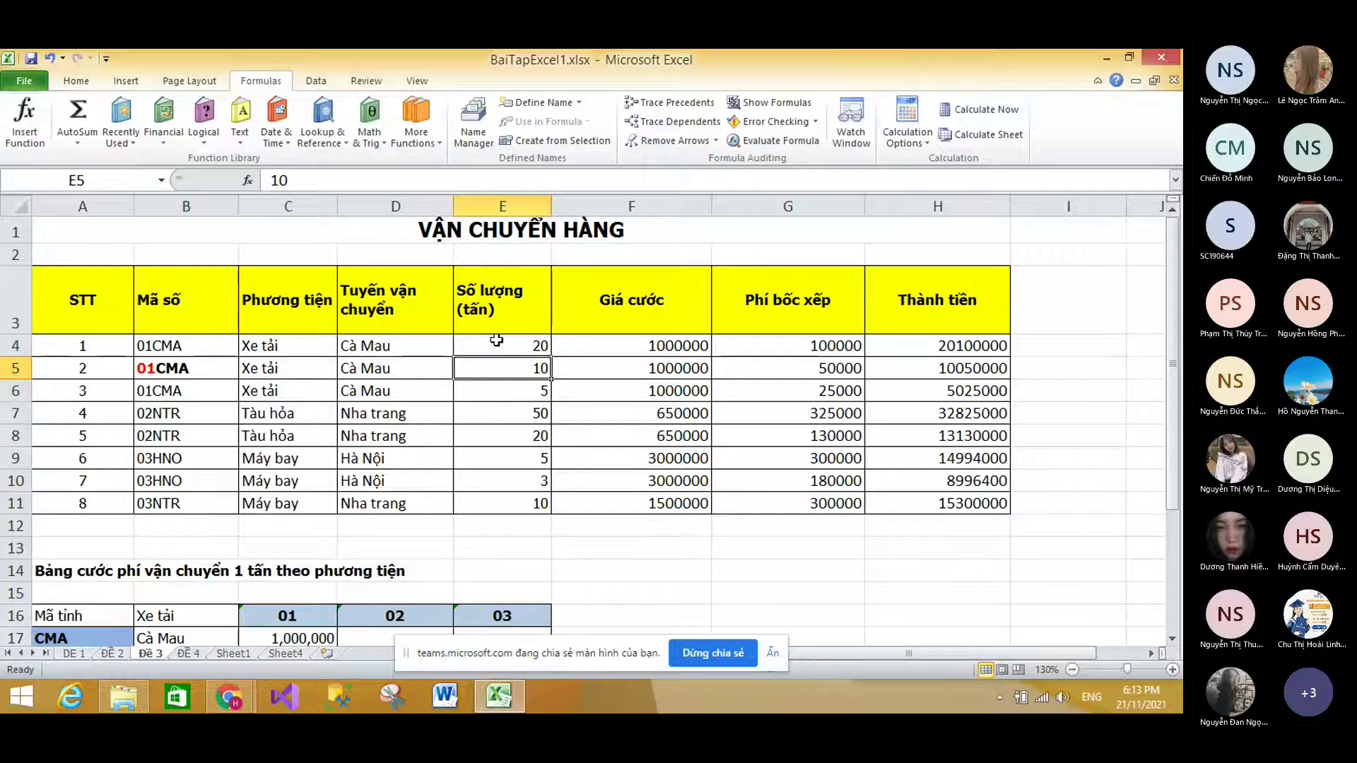
left_click(497, 341)
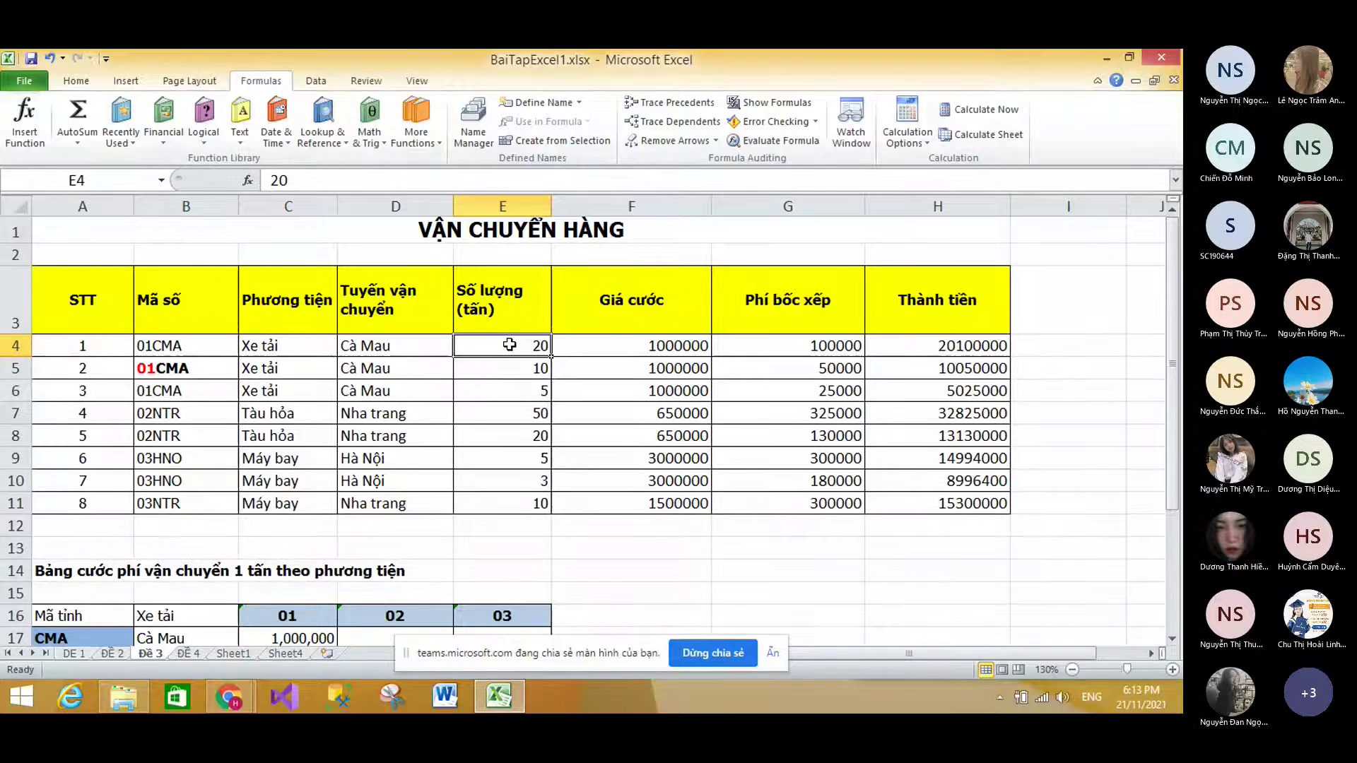
left_click_drag(509, 345, 511, 502)
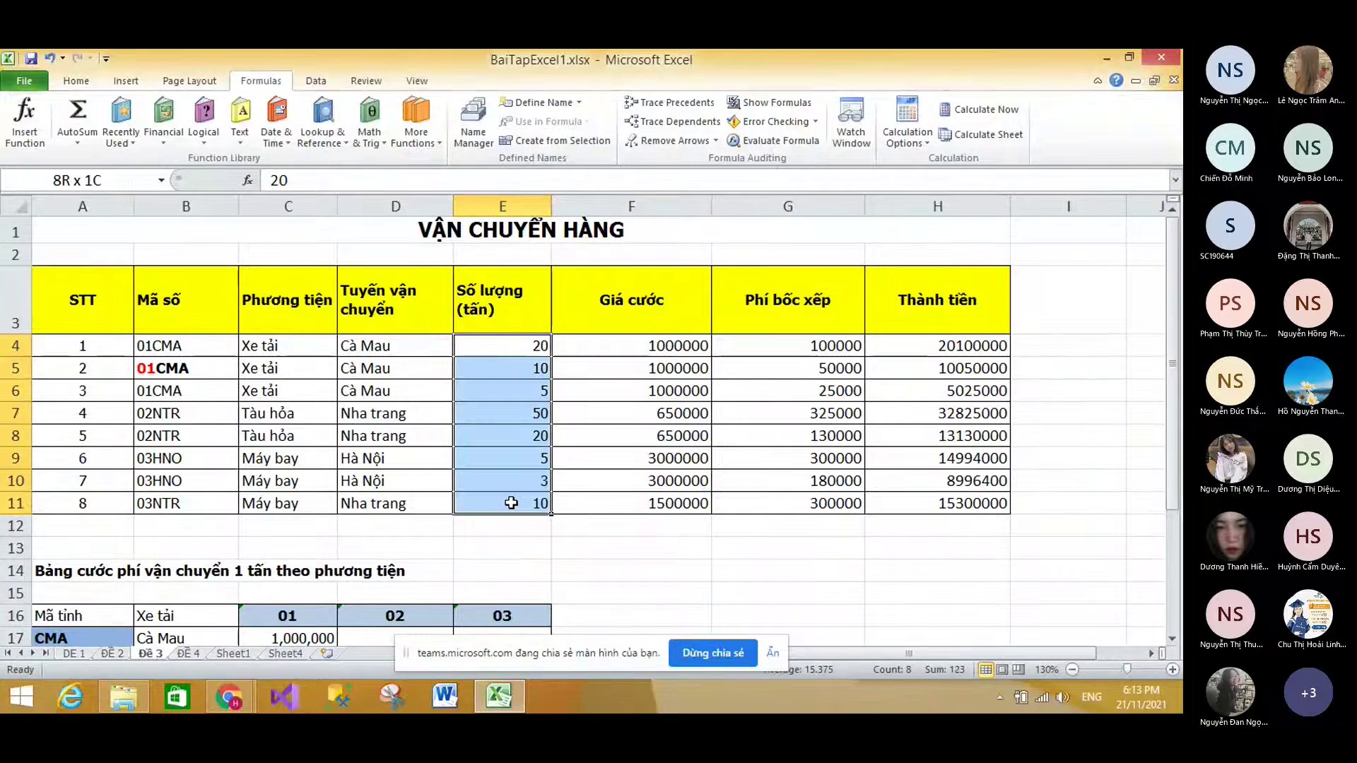
left_click(73, 82)
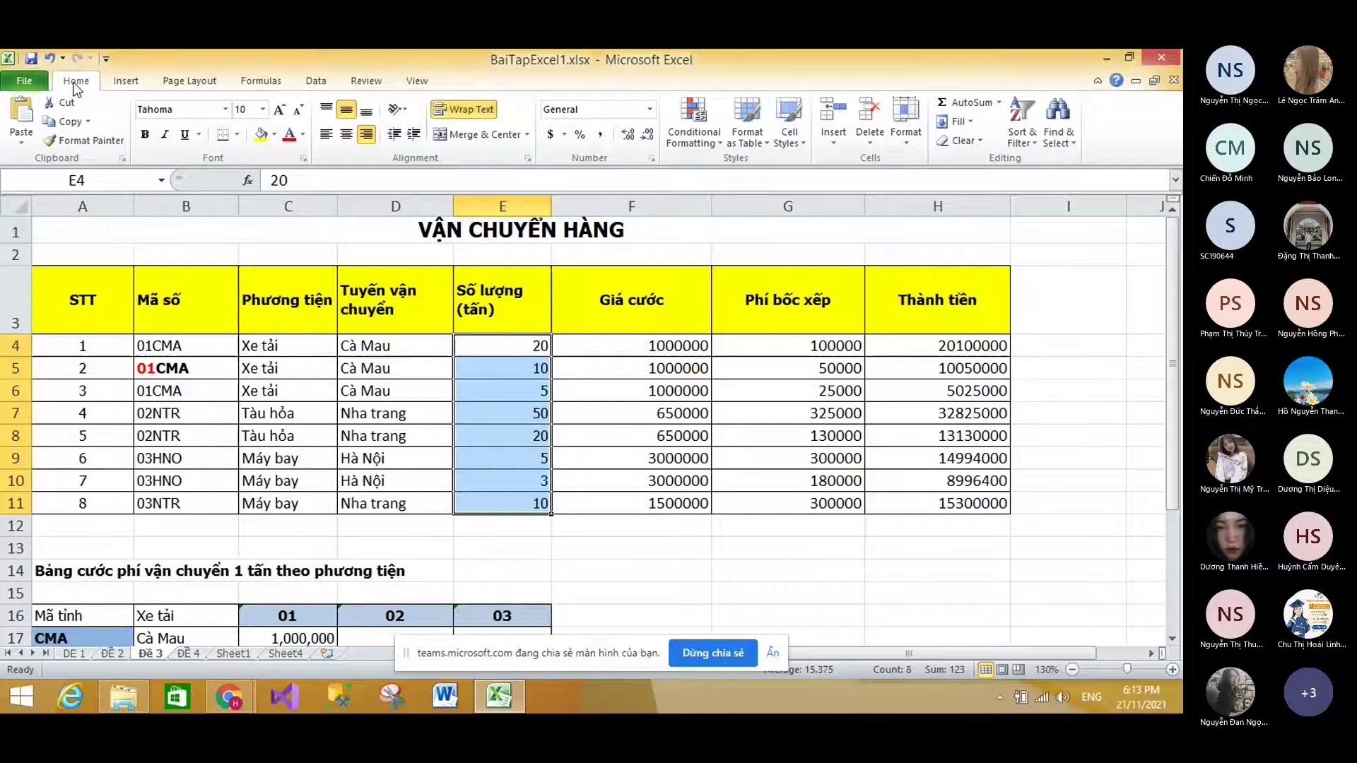
left_click(648, 110)
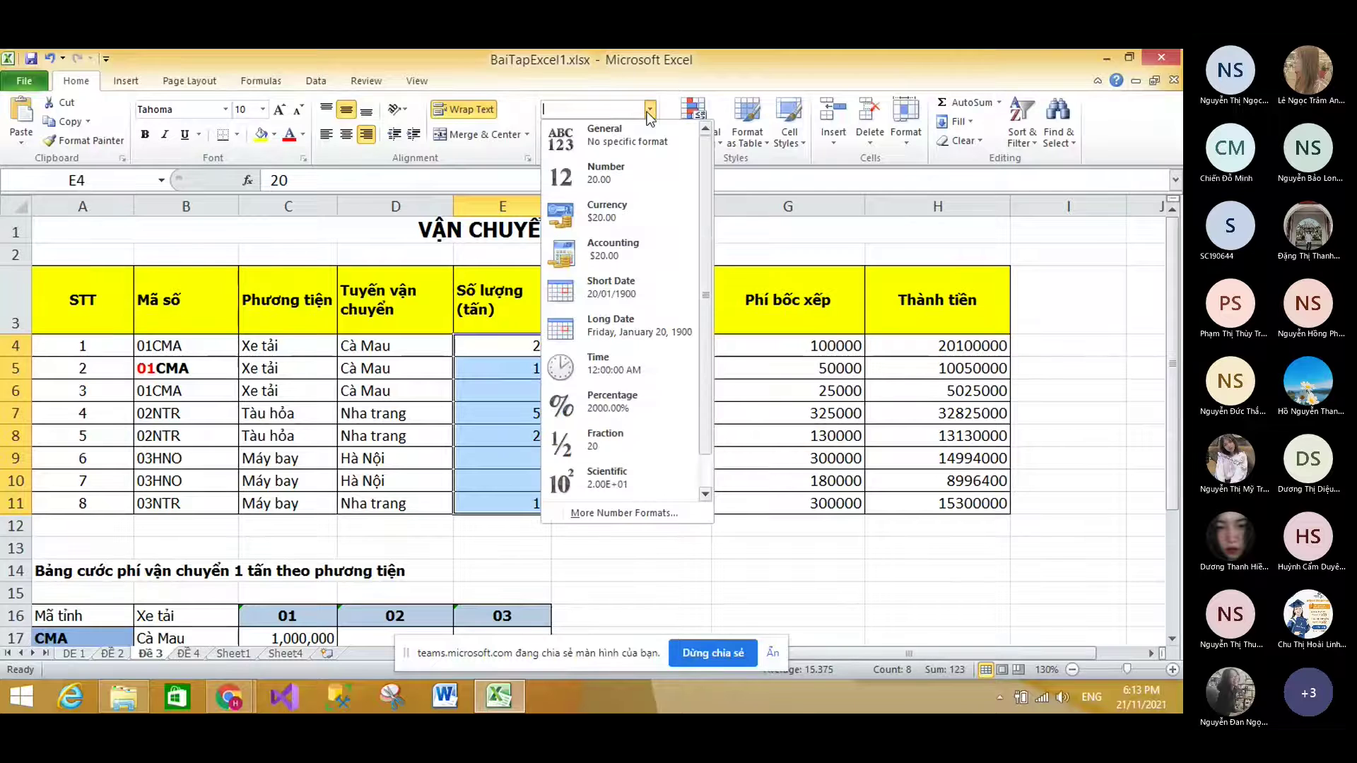
left_click(624, 515)
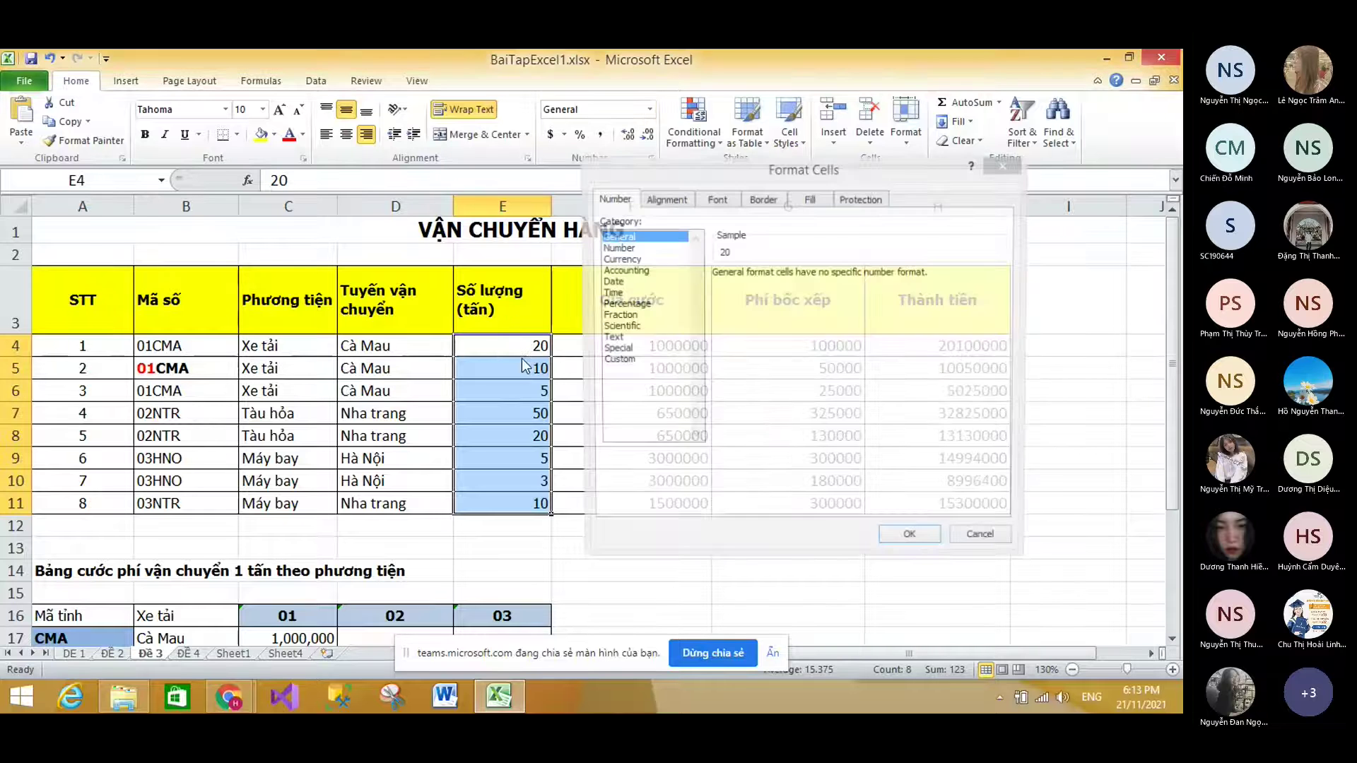
left_click(616, 247)
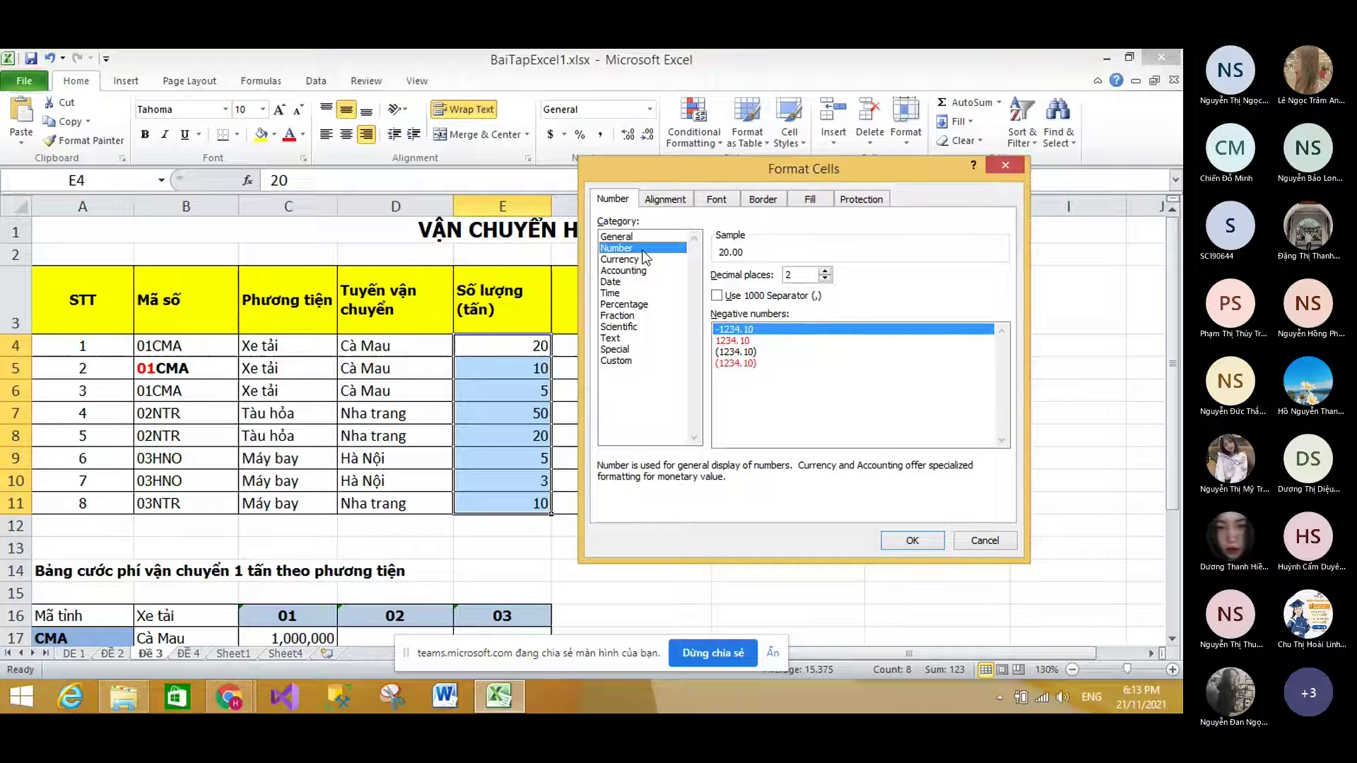
left_click(735, 296)
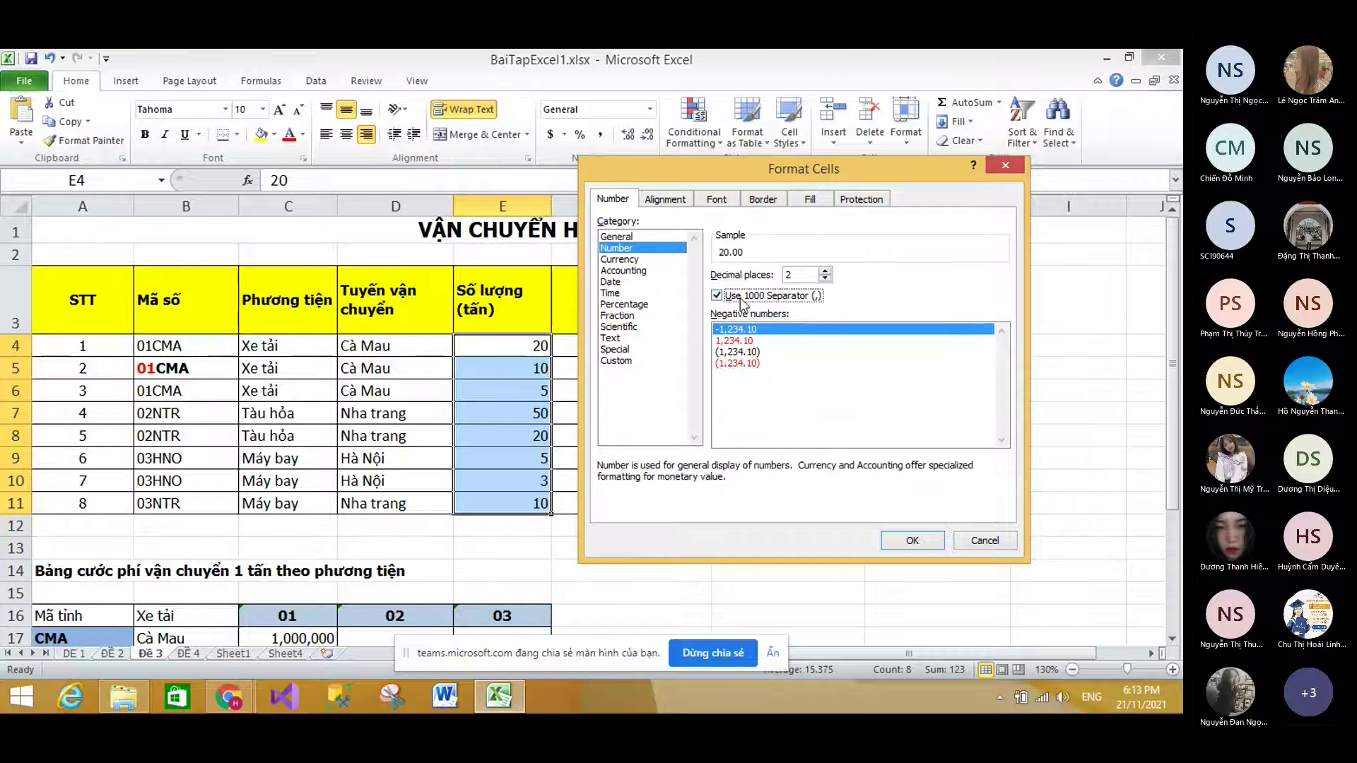
left_click(825, 278)
left_click(825, 278)
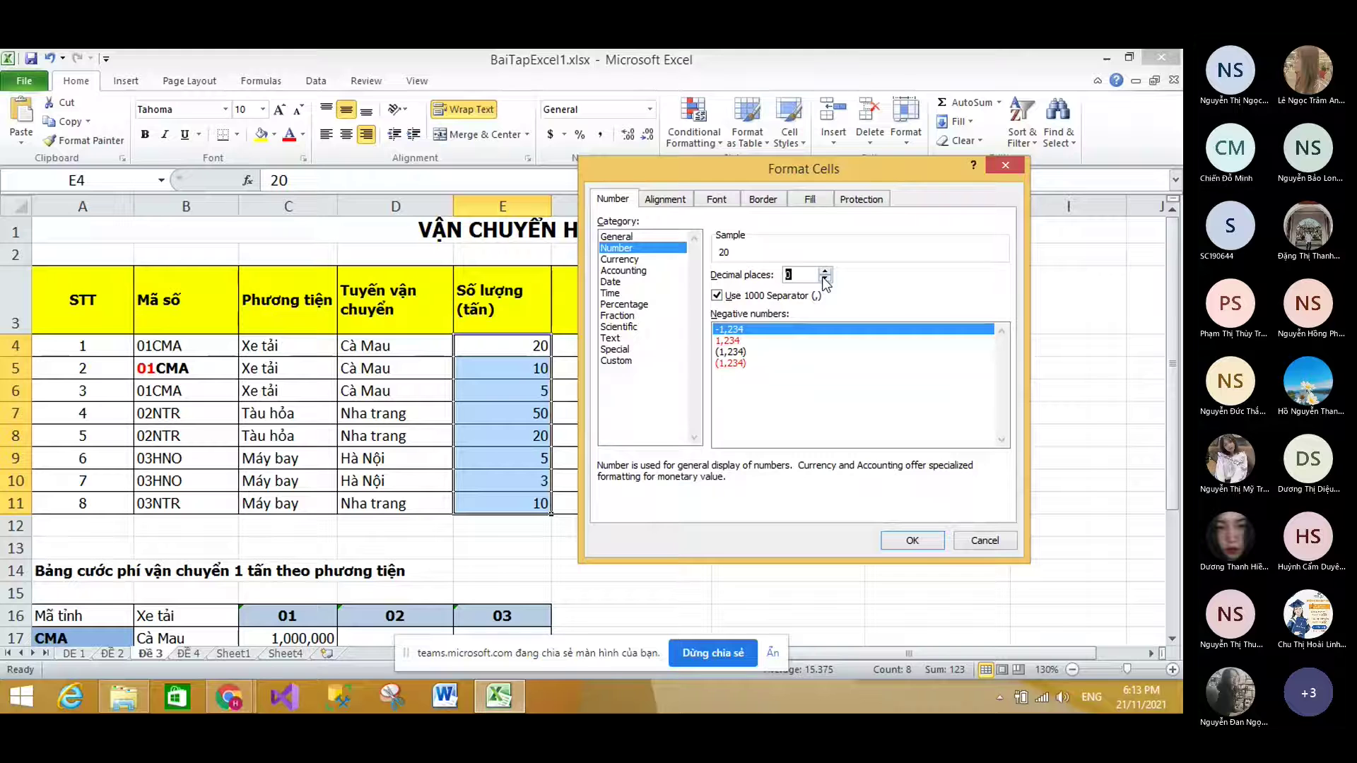
Step: Apply the custom number format #,##0 "Tấn" to the quantities in E4:E11
left_click(625, 360)
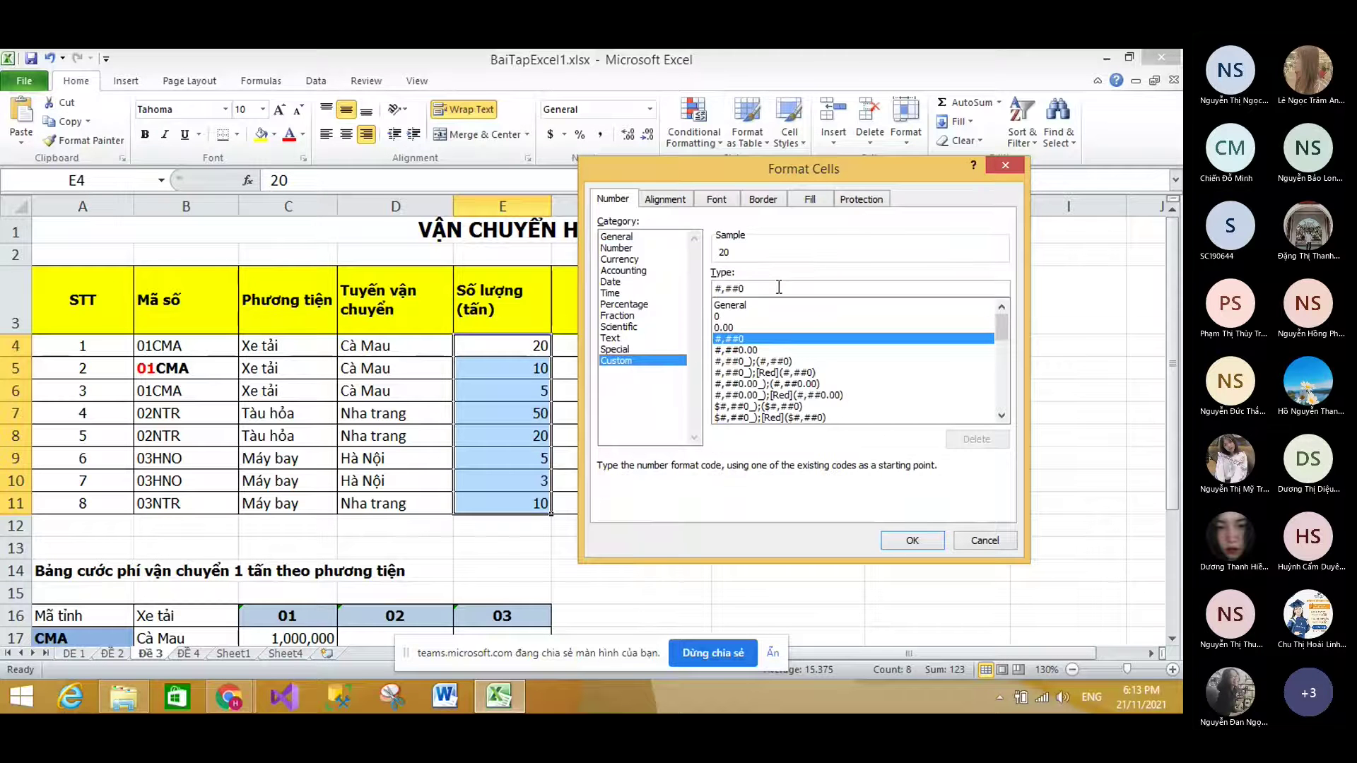
left_click(792, 286)
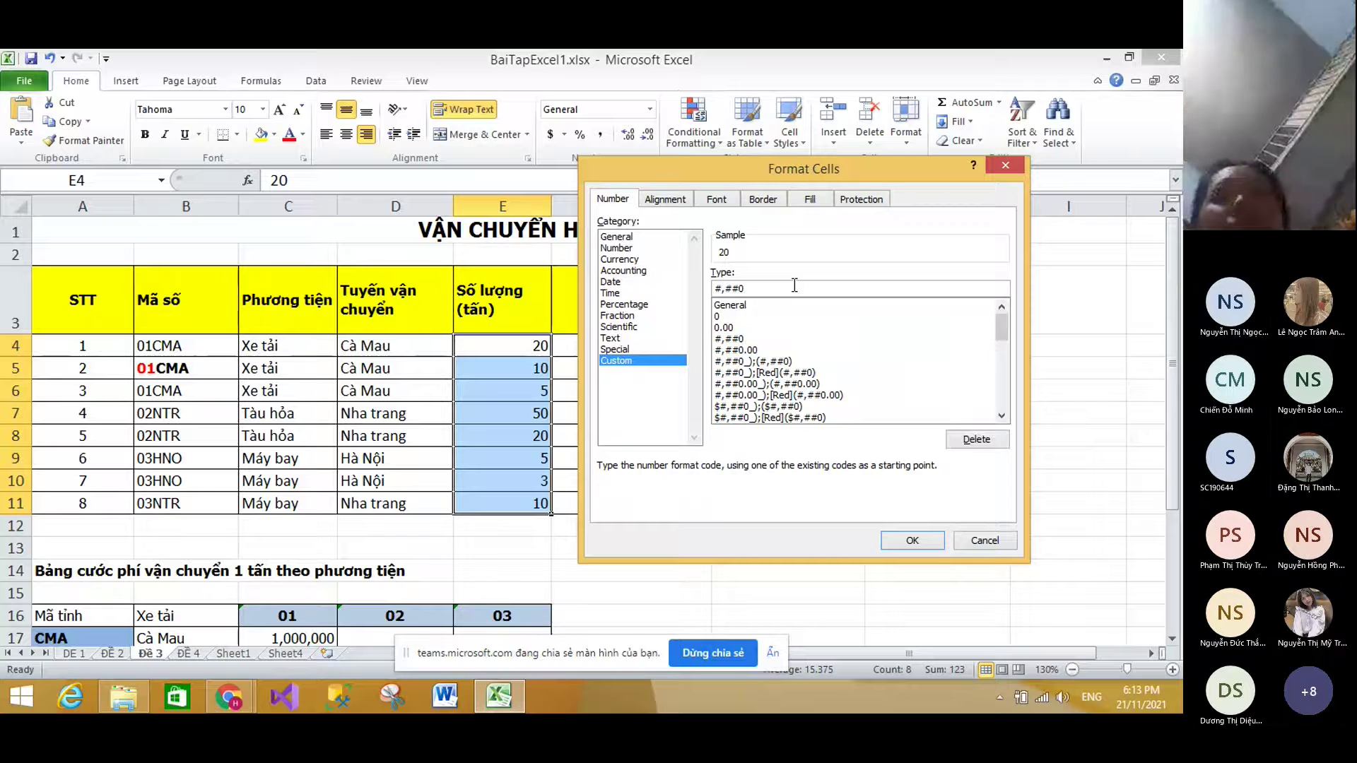
type("\"tâ")
key("BackSpace")
key("BackSpace")
type("Ta")
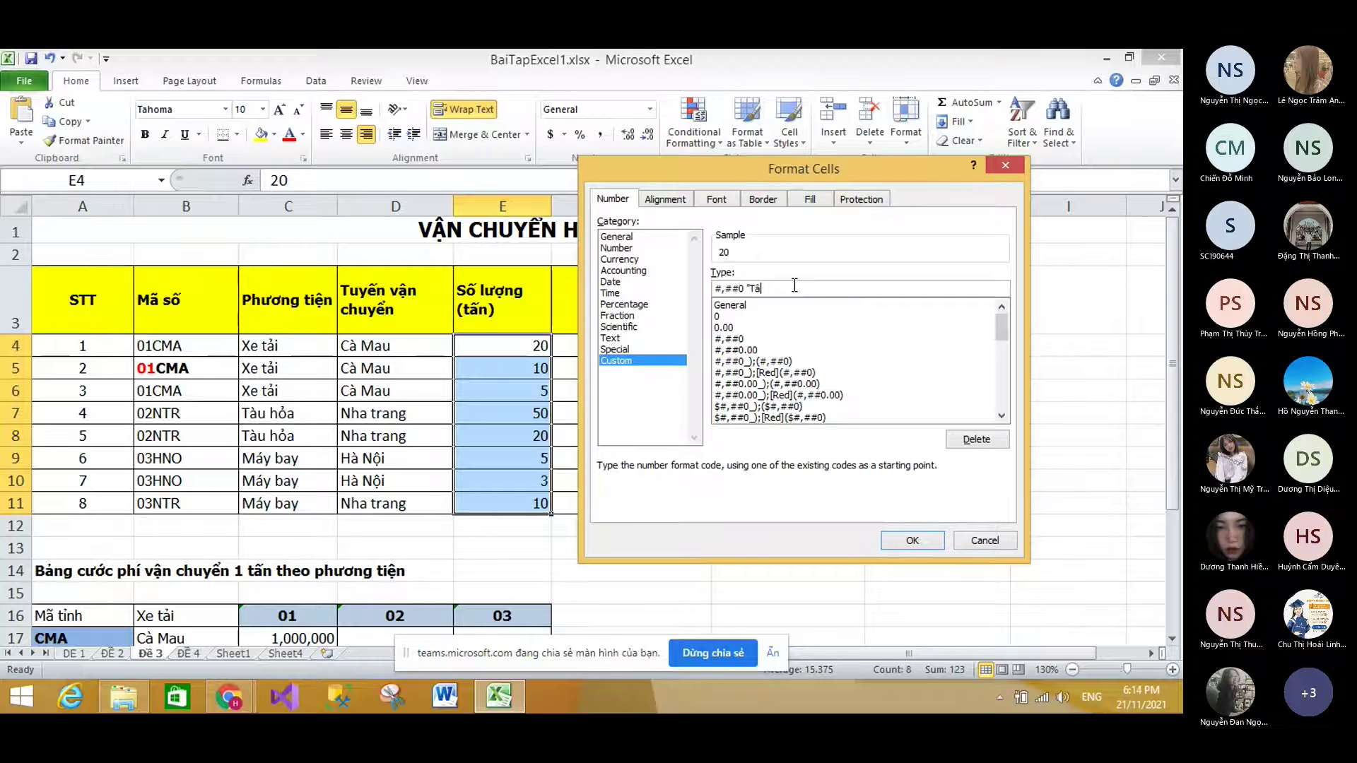
type("ns\"")
left_click(914, 541)
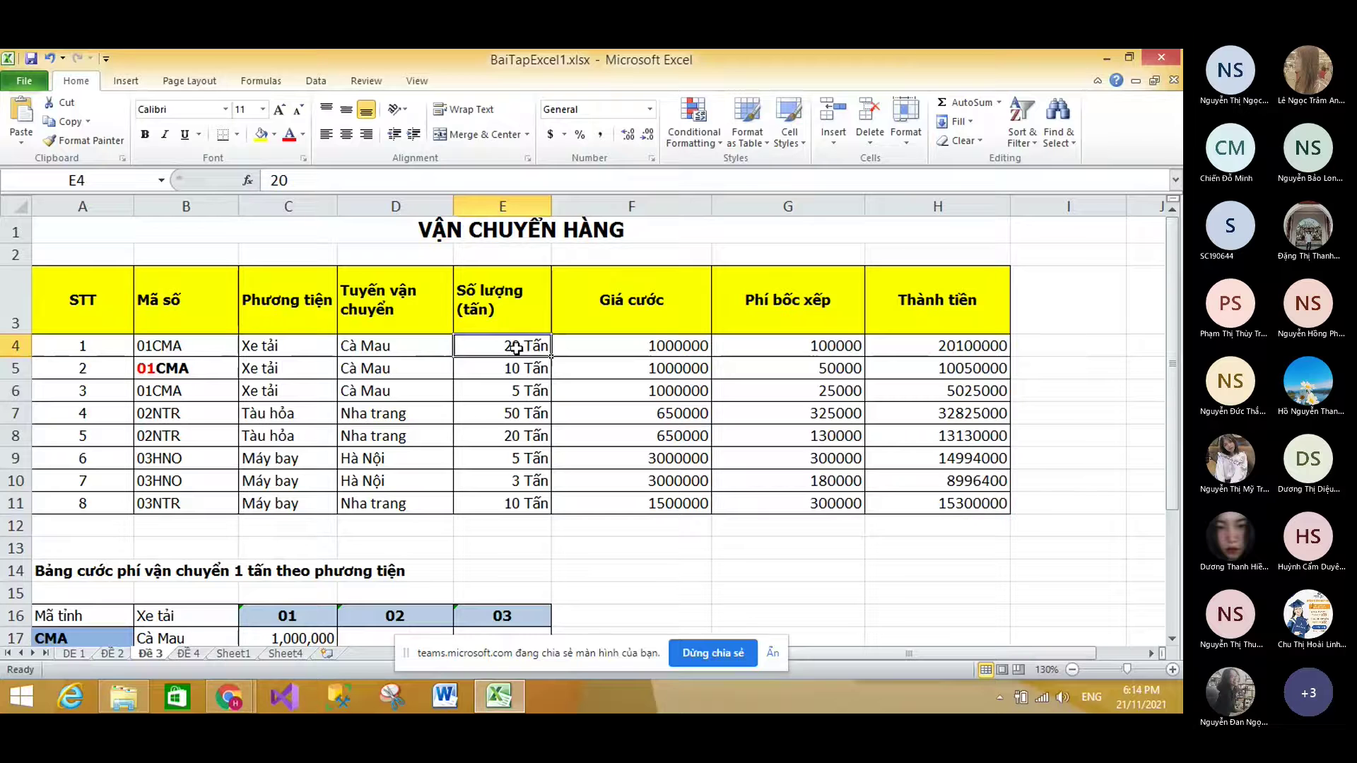
Step: Check the underlying values of the formatted quantity cells in E4:E11
left_click(519, 368)
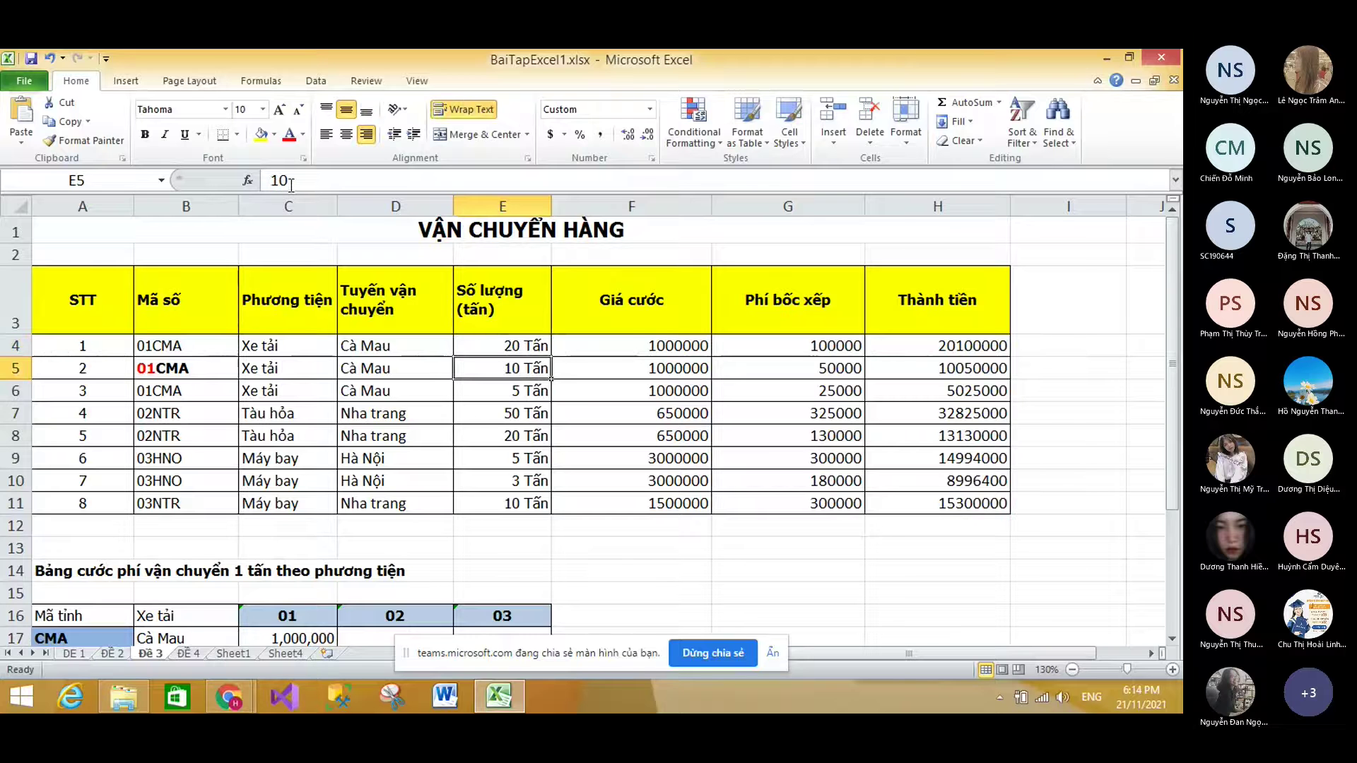
left_click(522, 391)
left_click_drag(520, 346, 522, 505)
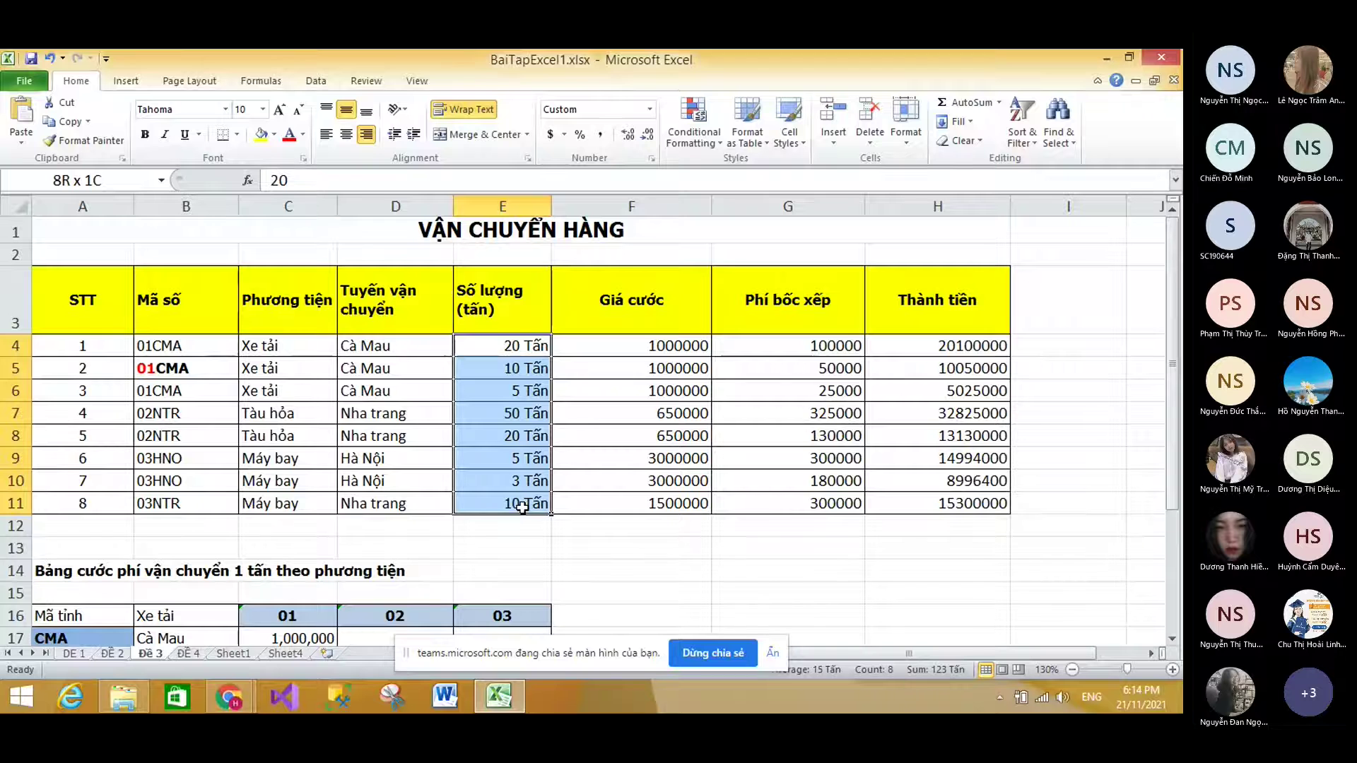
left_click(518, 344)
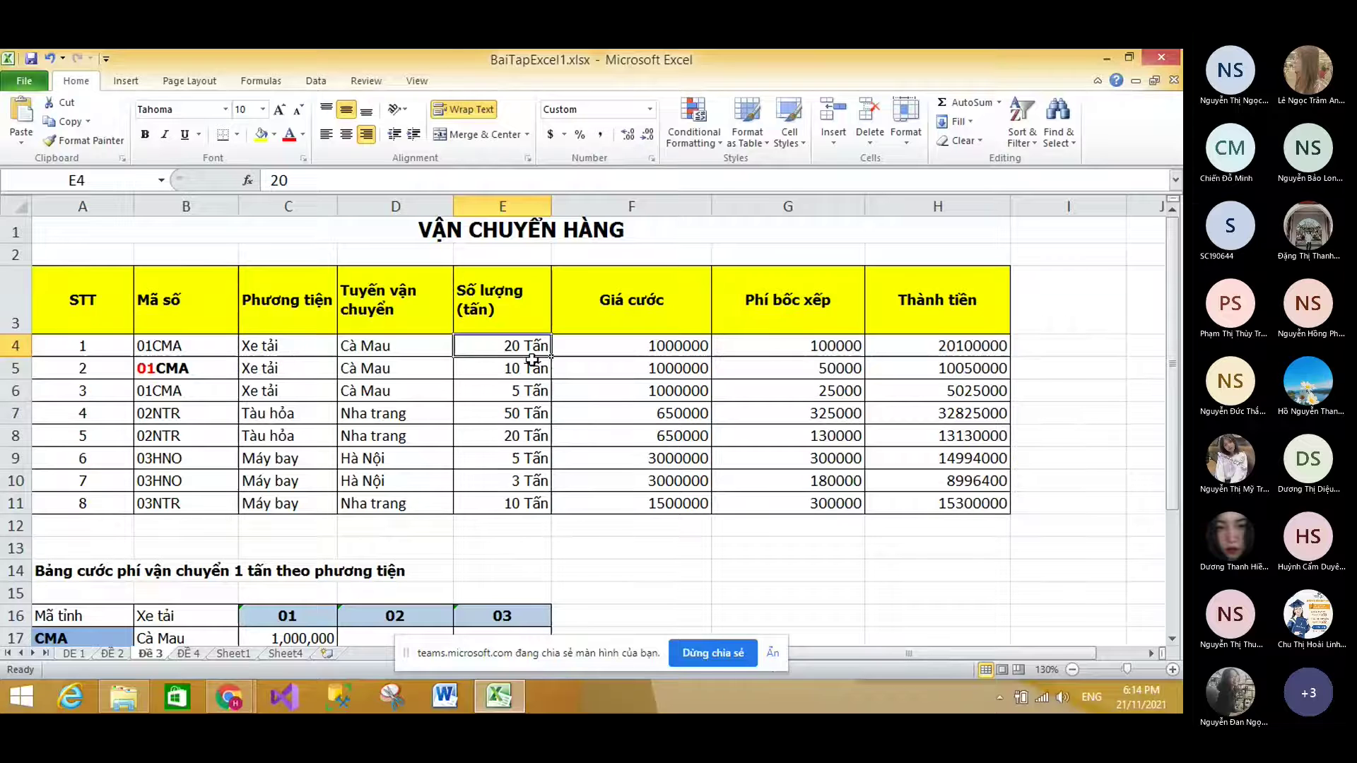
Step: Choose a Number format with thousands separator and 2 decimal places for the amounts in F4:H11
scroll(421, 372, "down", 2)
scroll(537, 332, "up", 2)
left_click_drag(636, 345, 901, 506)
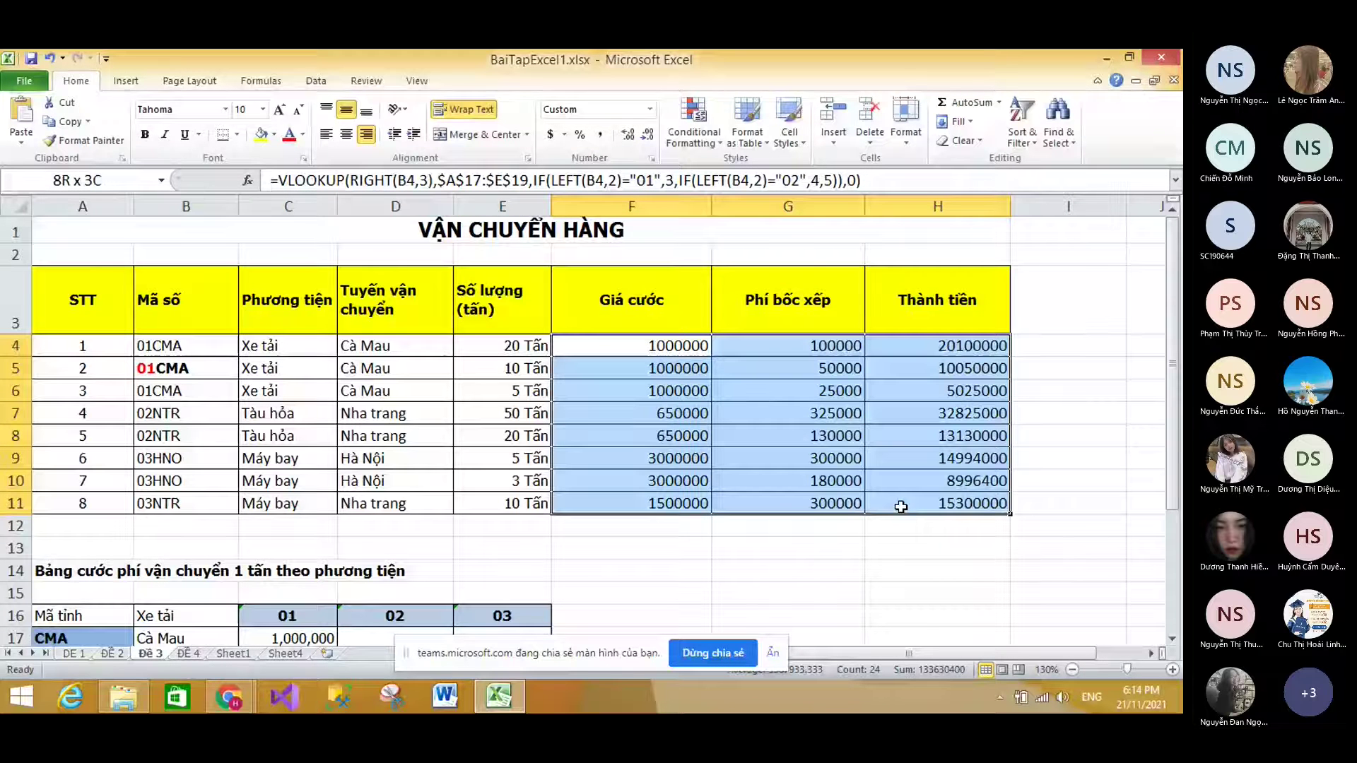
left_click(649, 109)
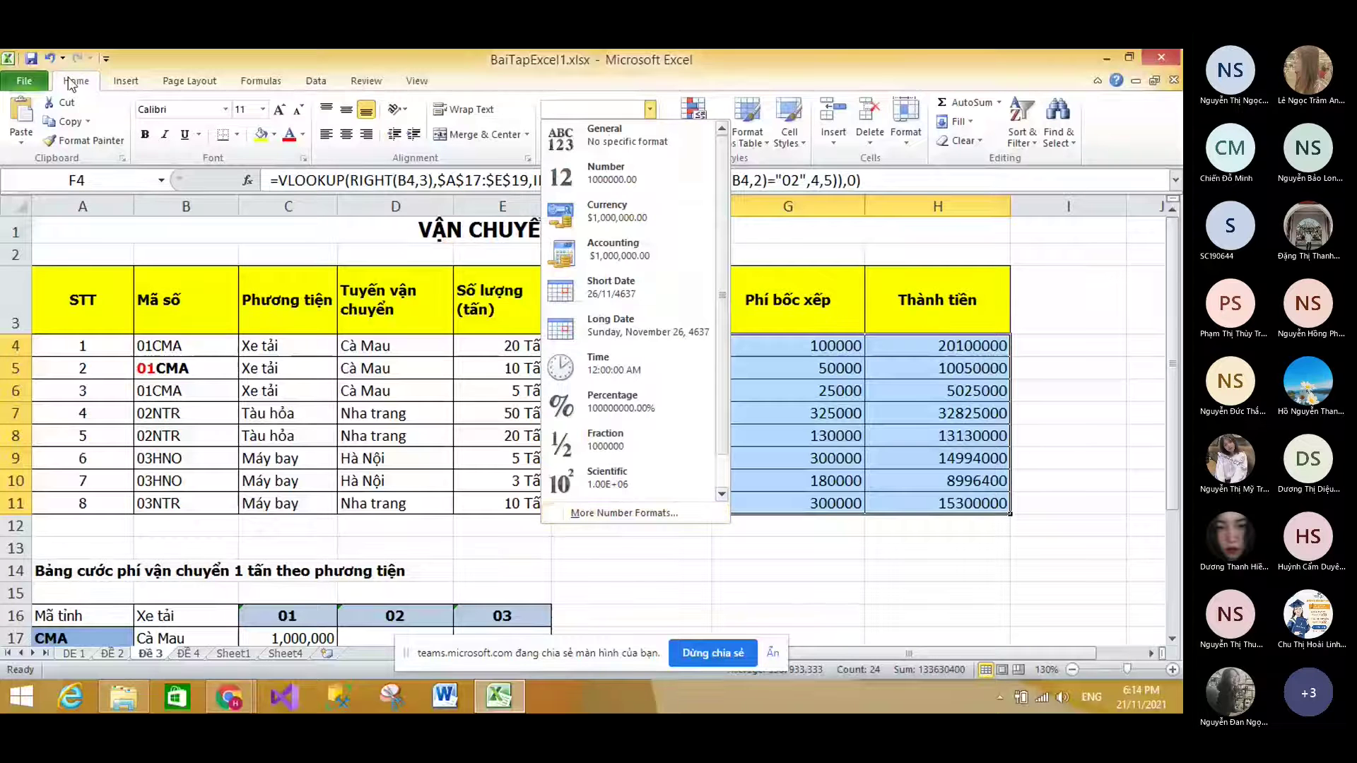
left_click(651, 110)
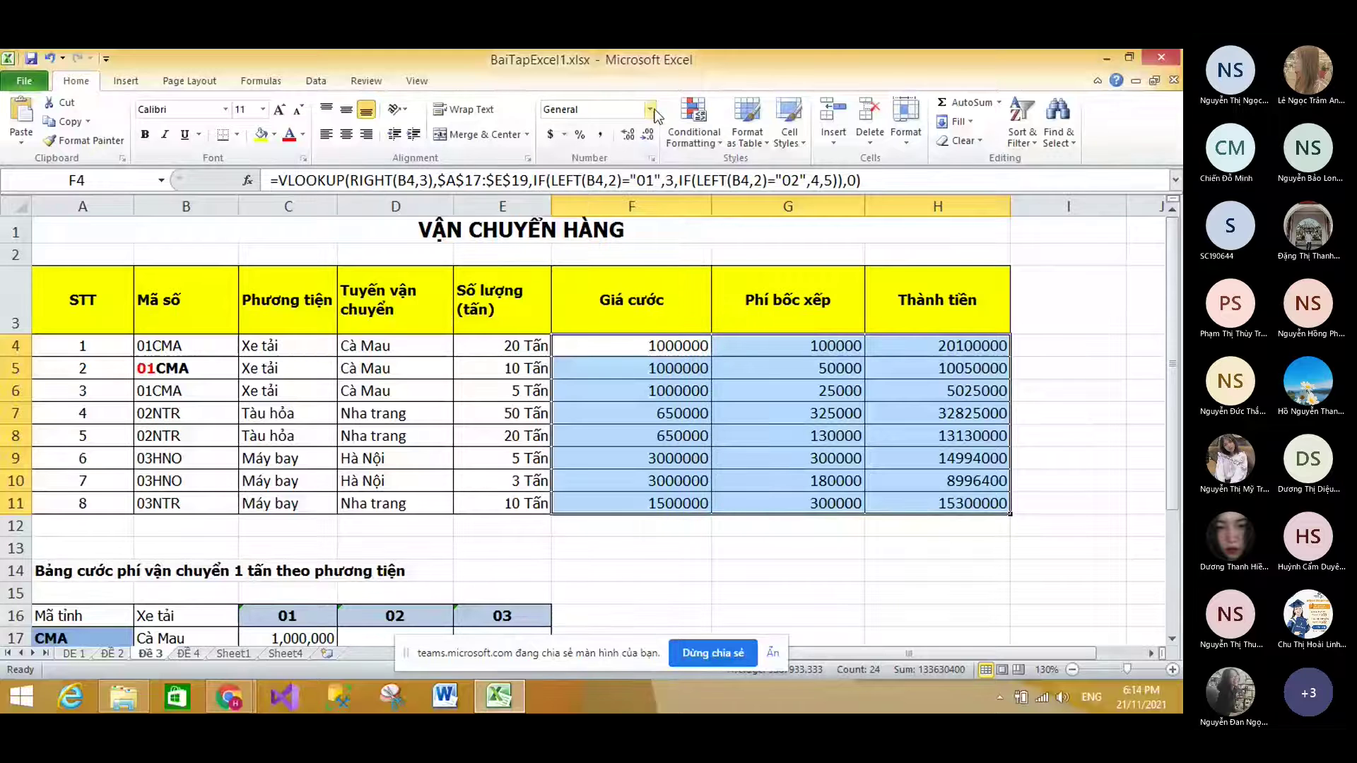
left_click(651, 110)
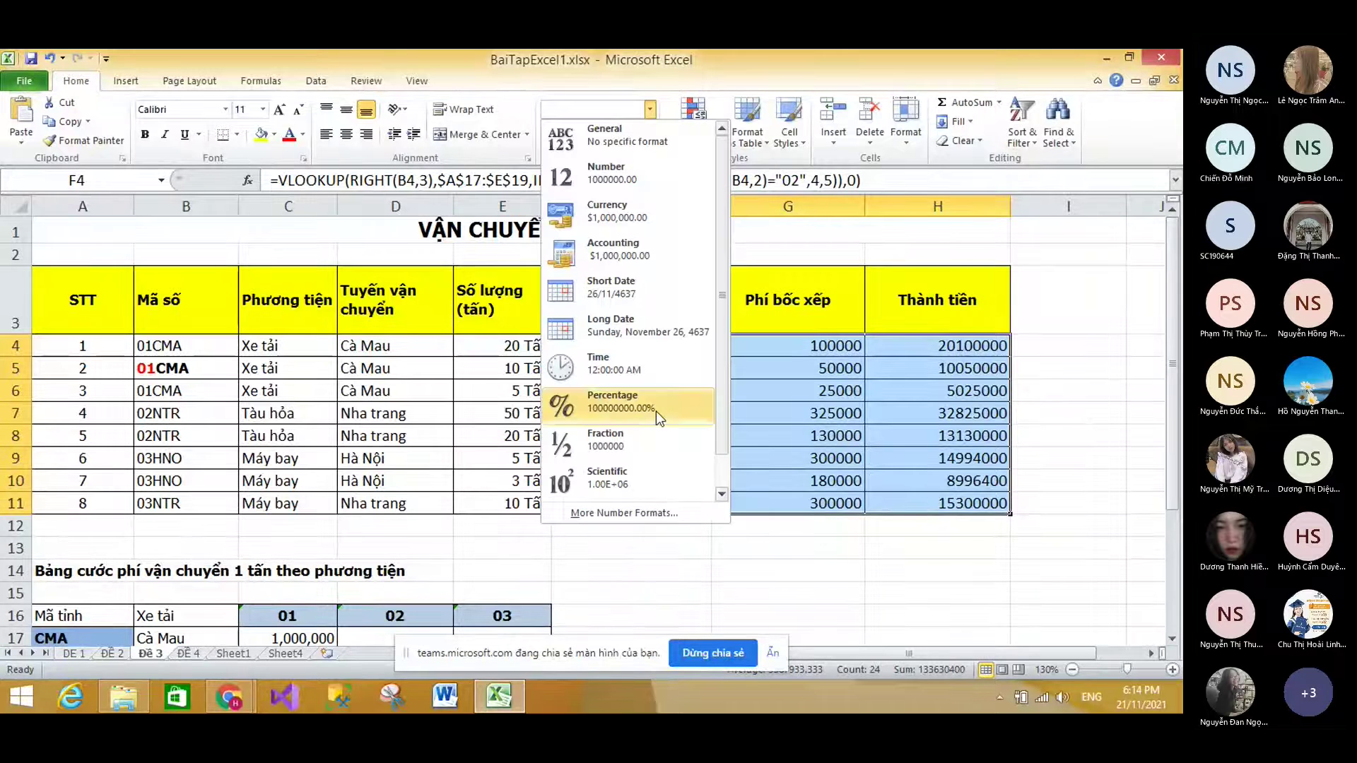
left_click(634, 514)
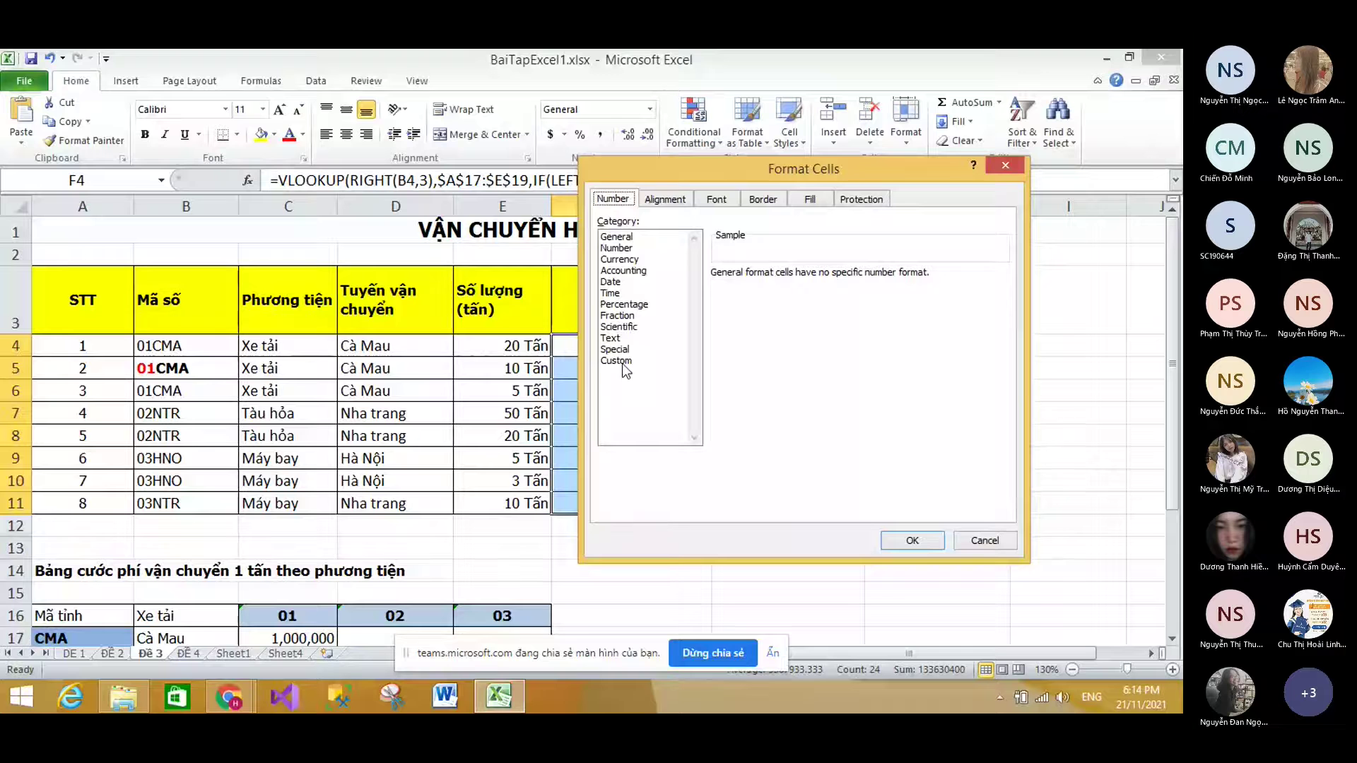
left_click(627, 248)
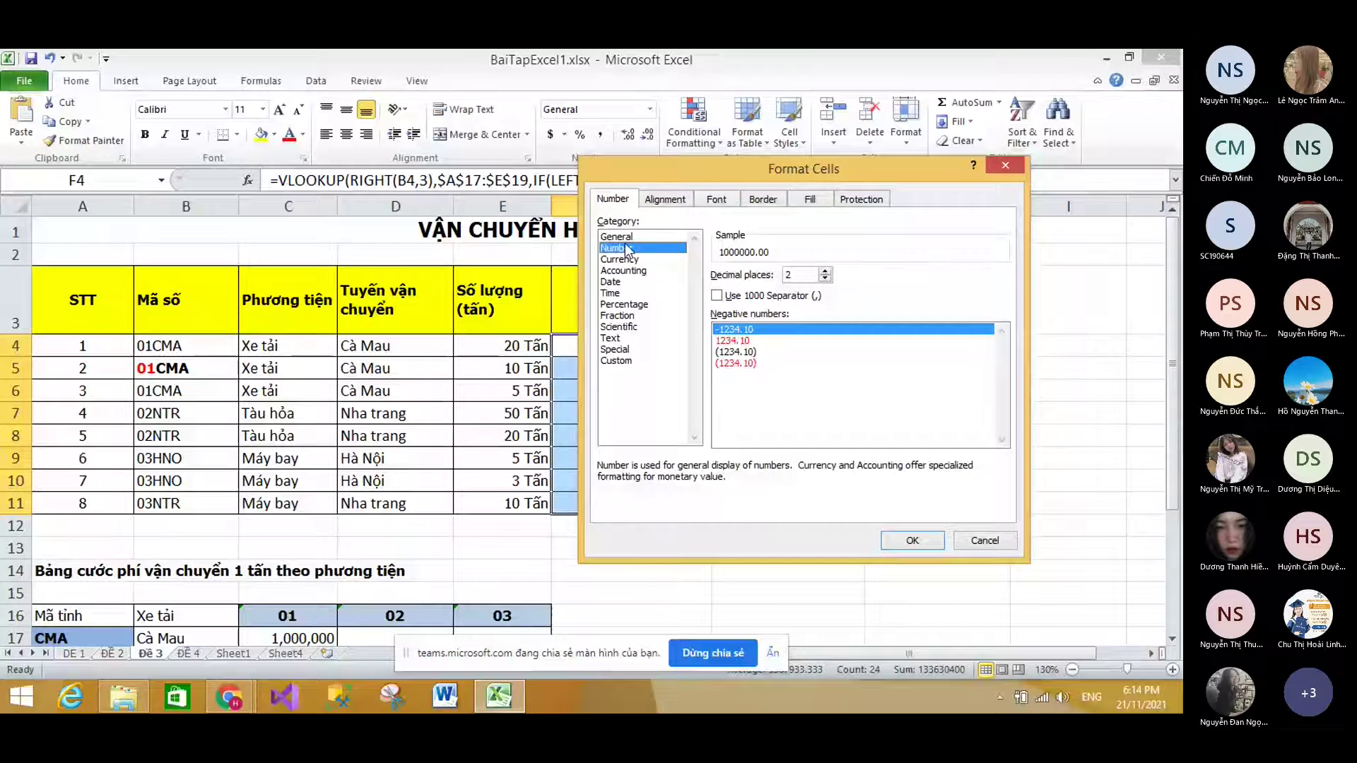
left_click(718, 296)
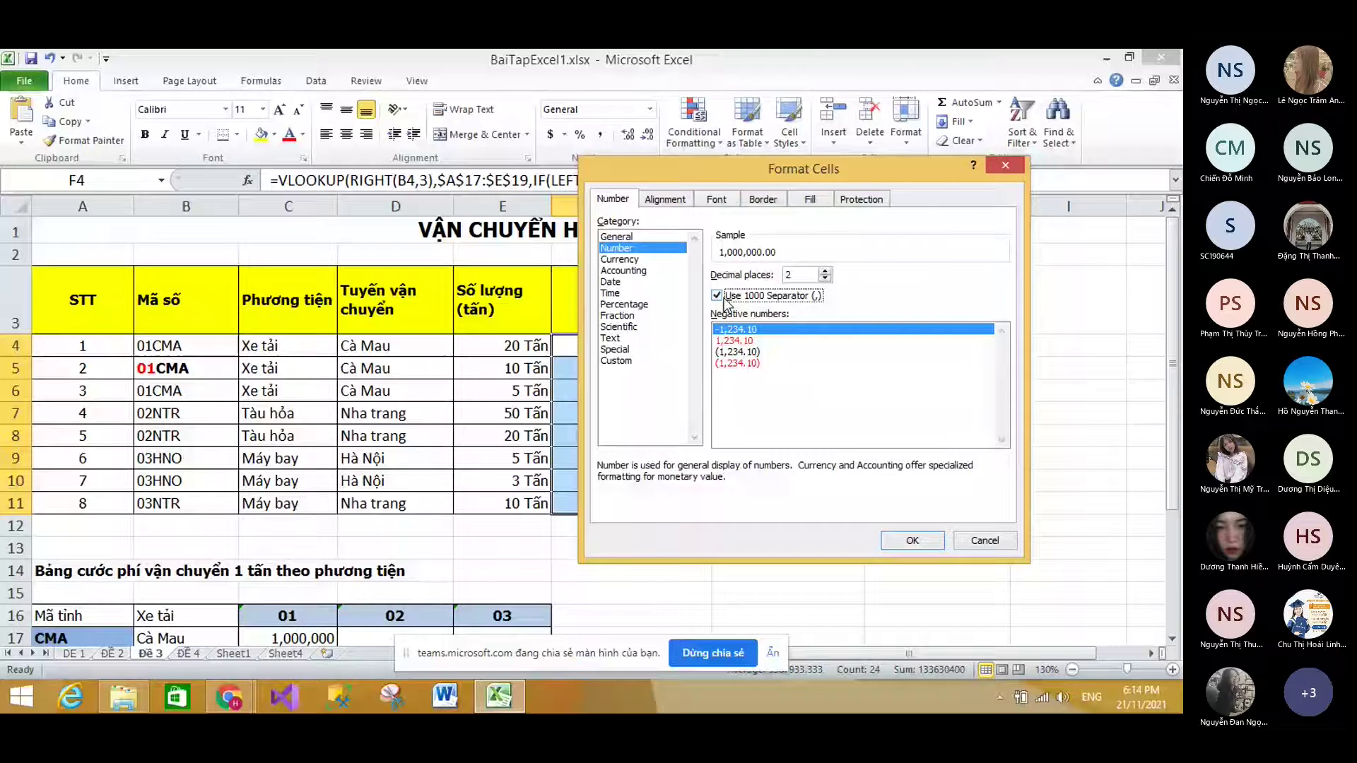
Step: Try the text "Đồng" after and then before the number in the custom format #,##0.00
left_click(617, 361)
type("\"")
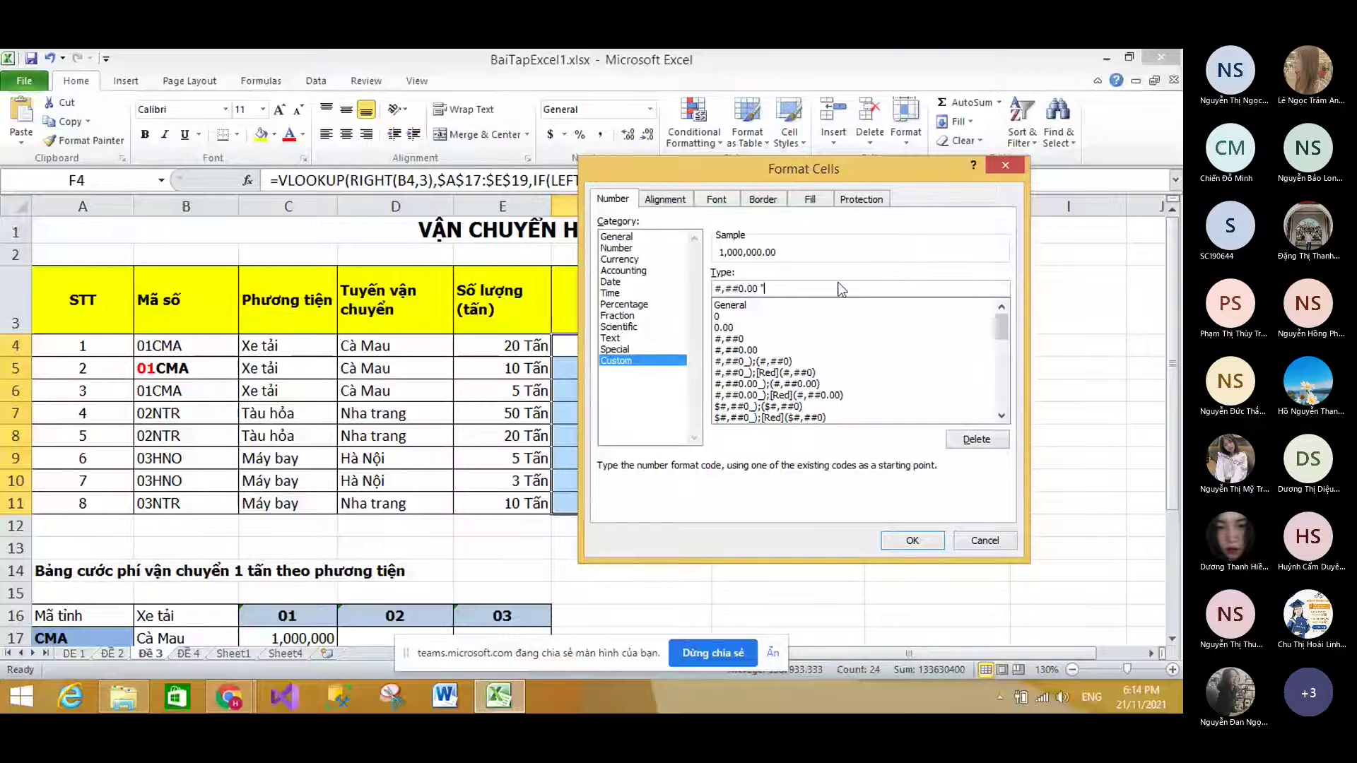
type("Đồng\"")
left_click_drag(757, 288, 829, 288)
key("BackSpace")
key("Home")
type("\"Đồng\"")
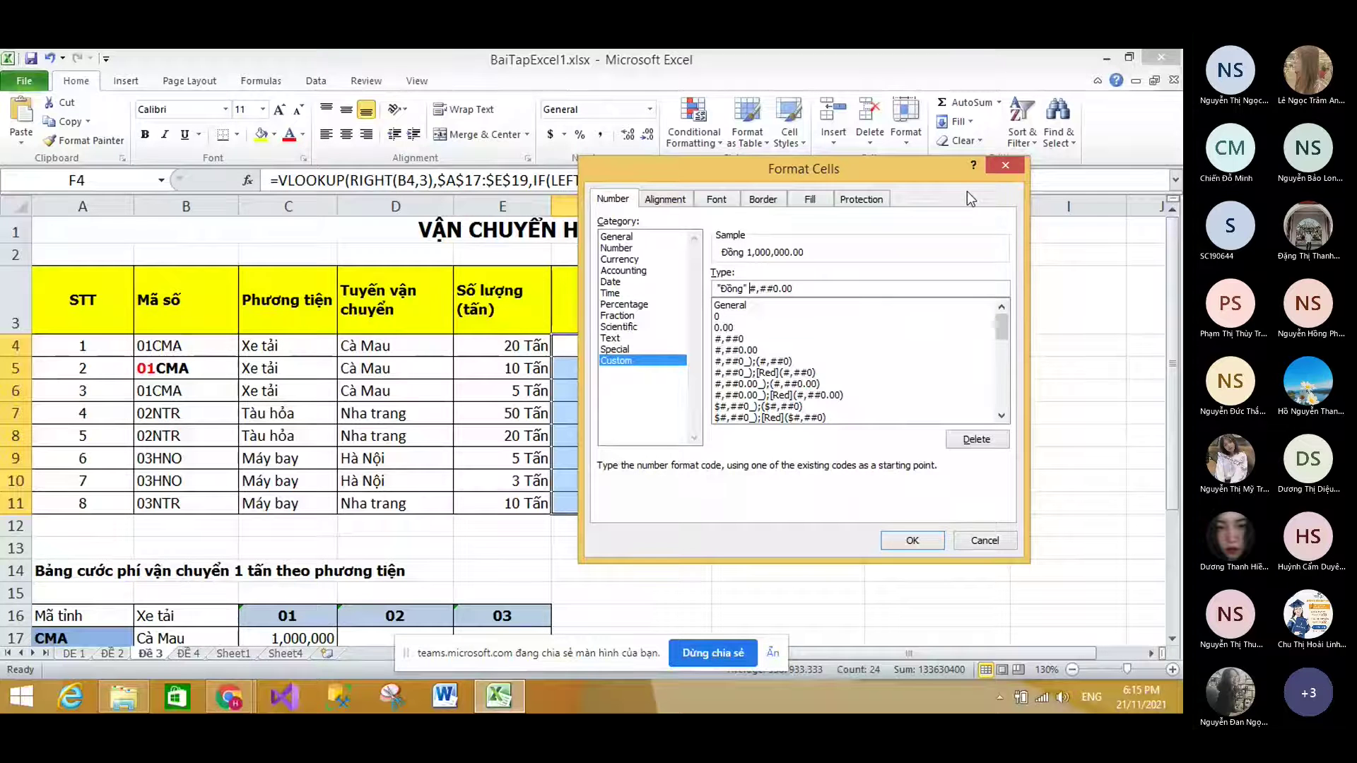
Step: Remove the "Đồng" prefix and apply the custom number format #,##0.00 "Đồng" to the amounts in F4:H11
key("BackSpace")
key("BackSpace")
key("BackSpace")
key("BackSpace")
key("BackSpace")
key("BackSpace")
key("BackSpace")
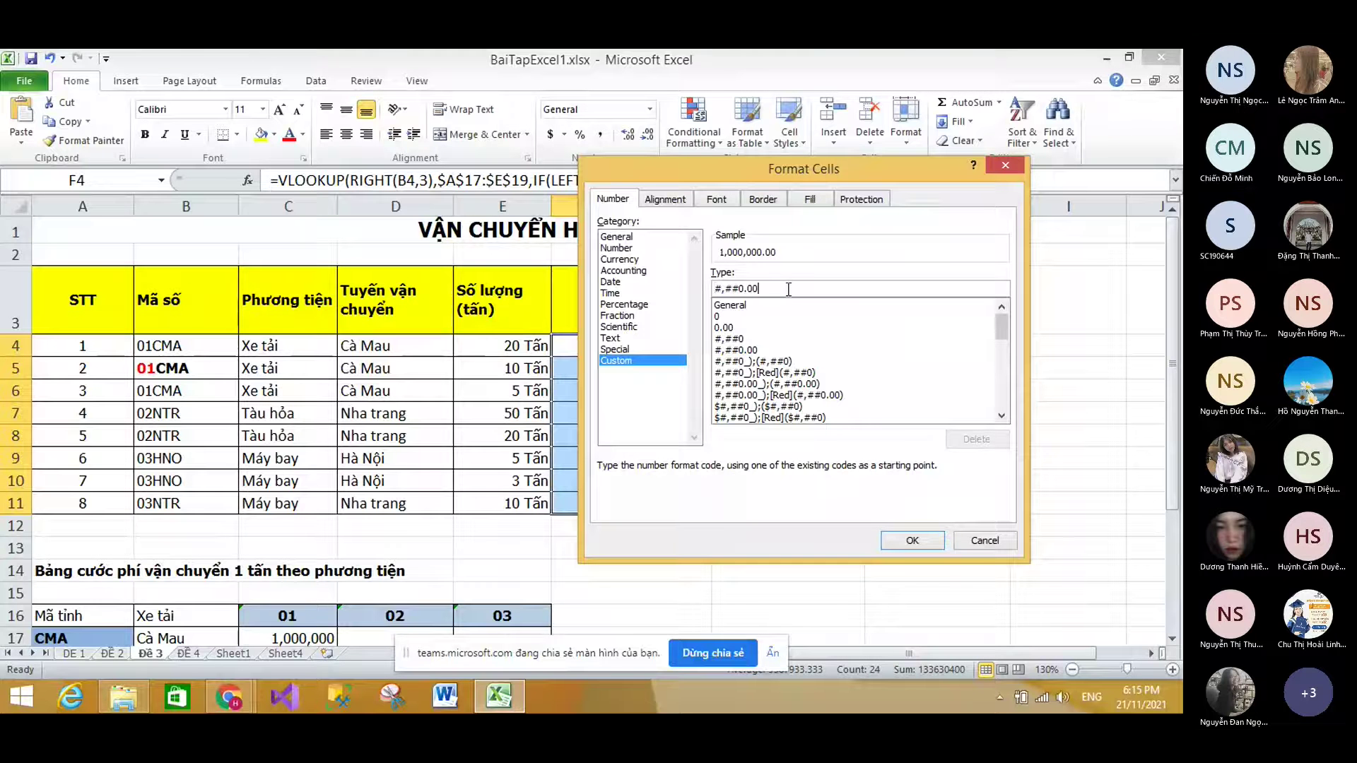
type("\" \"Đồng\"")
key("Left")
key("Left")
key("Left")
key("Left")
key("Left")
key("BackSpace")
key("BackSpace")
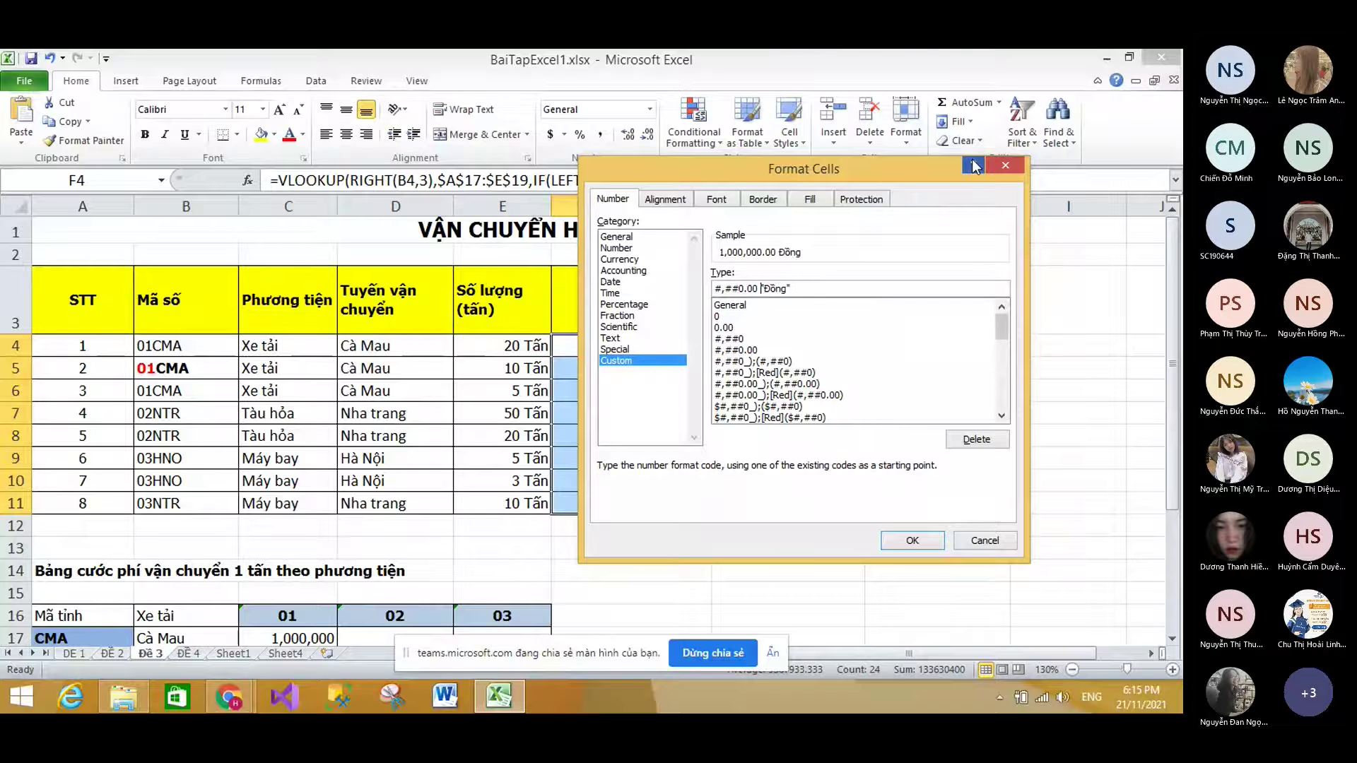
left_click(927, 544)
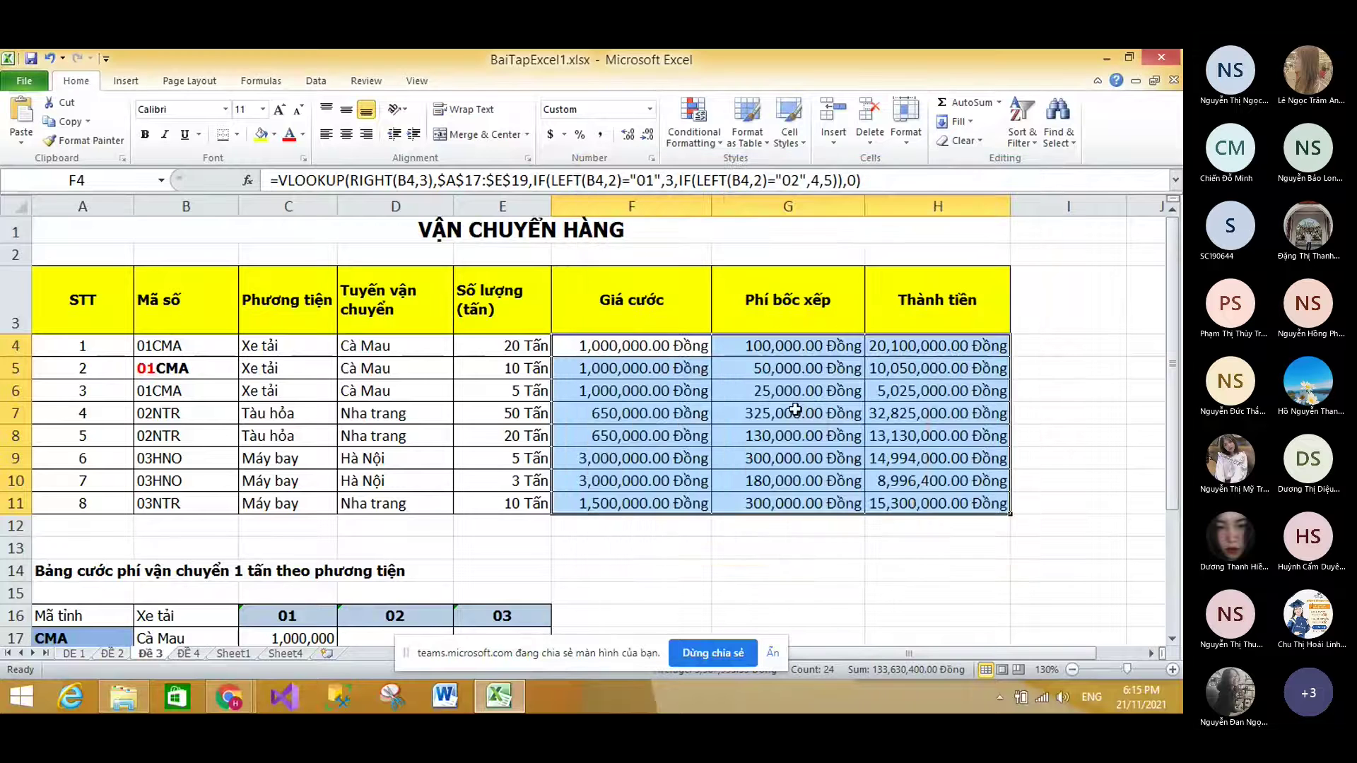
Step: Check the formulas behind the formatted amounts in F4 and G4
left_click(654, 348)
left_click(788, 346)
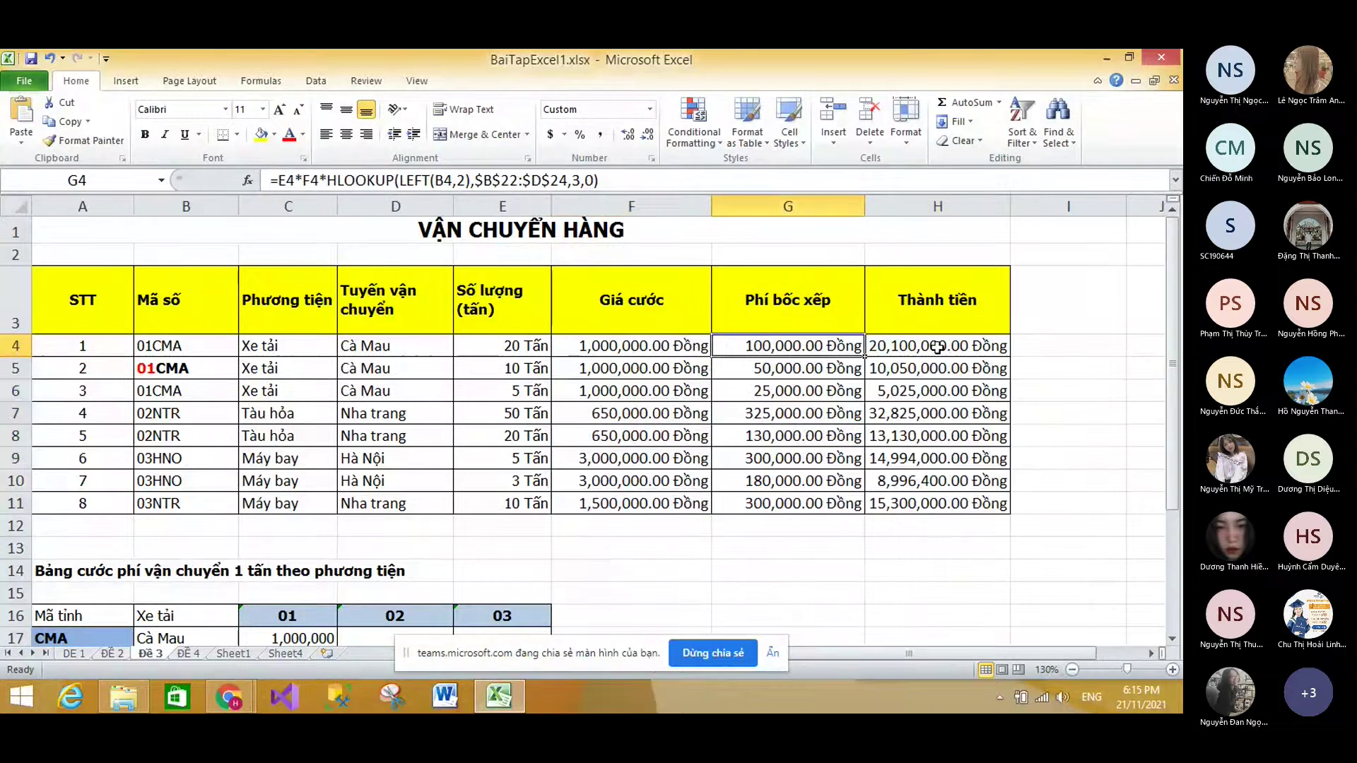
left_click(656, 345)
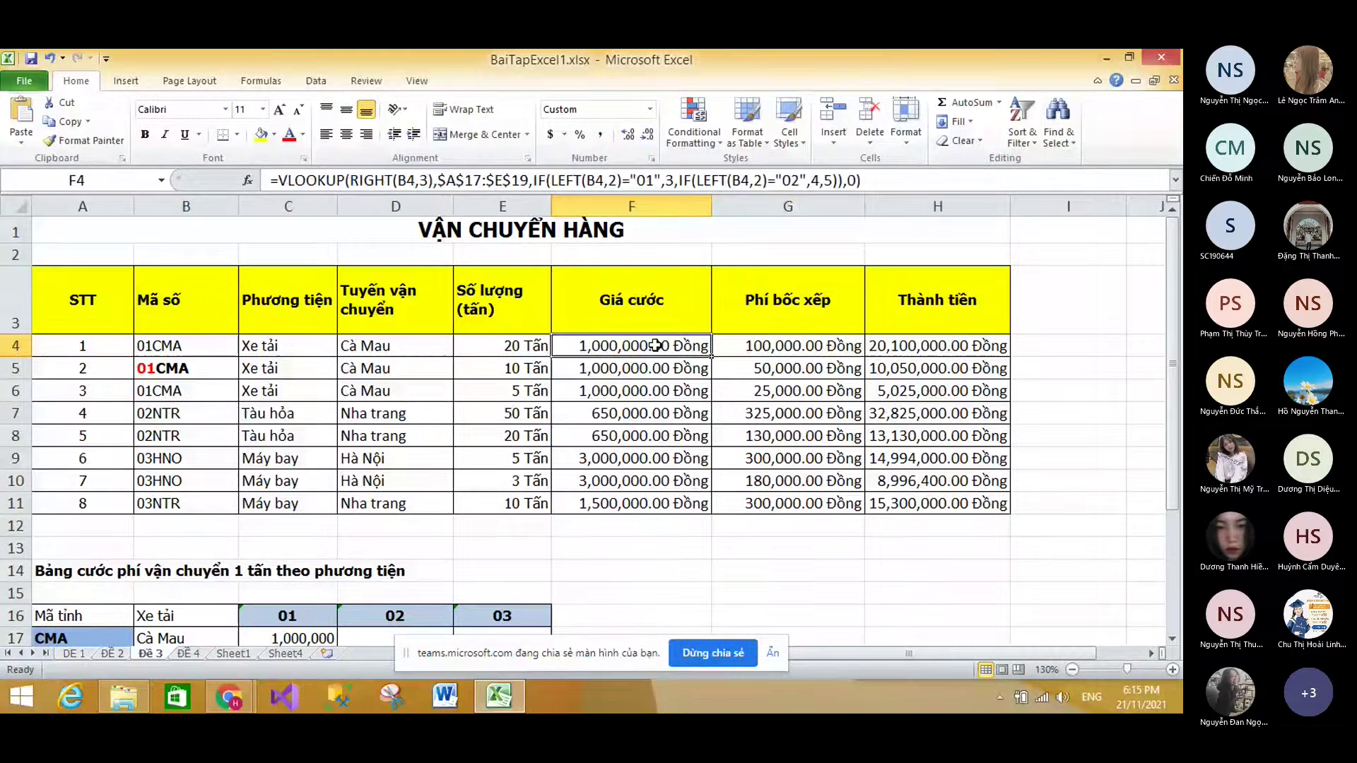
left_click_drag(656, 345, 941, 503)
Step: Apply the custom number format #,##0 "đ" to F4 and fill it down the Giá cước column to F11
left_click(679, 345)
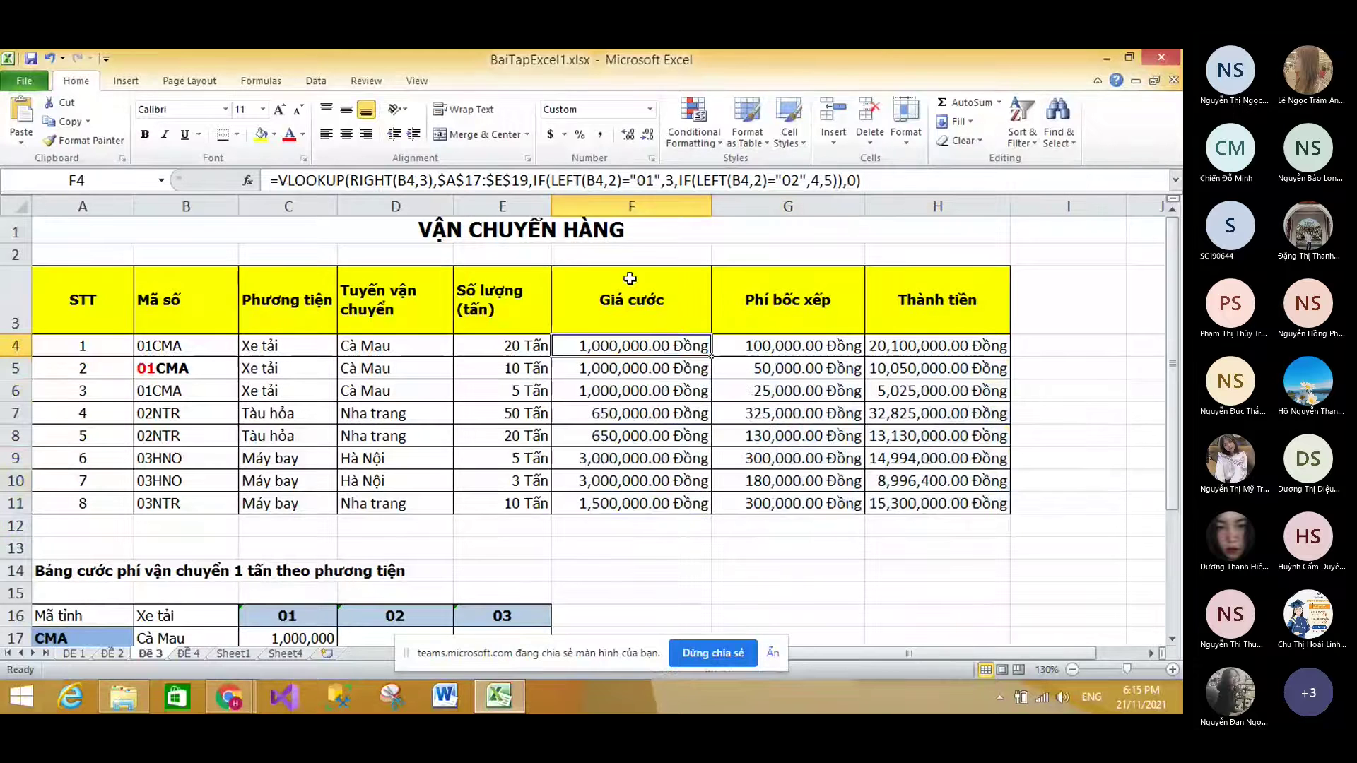
left_click(650, 109)
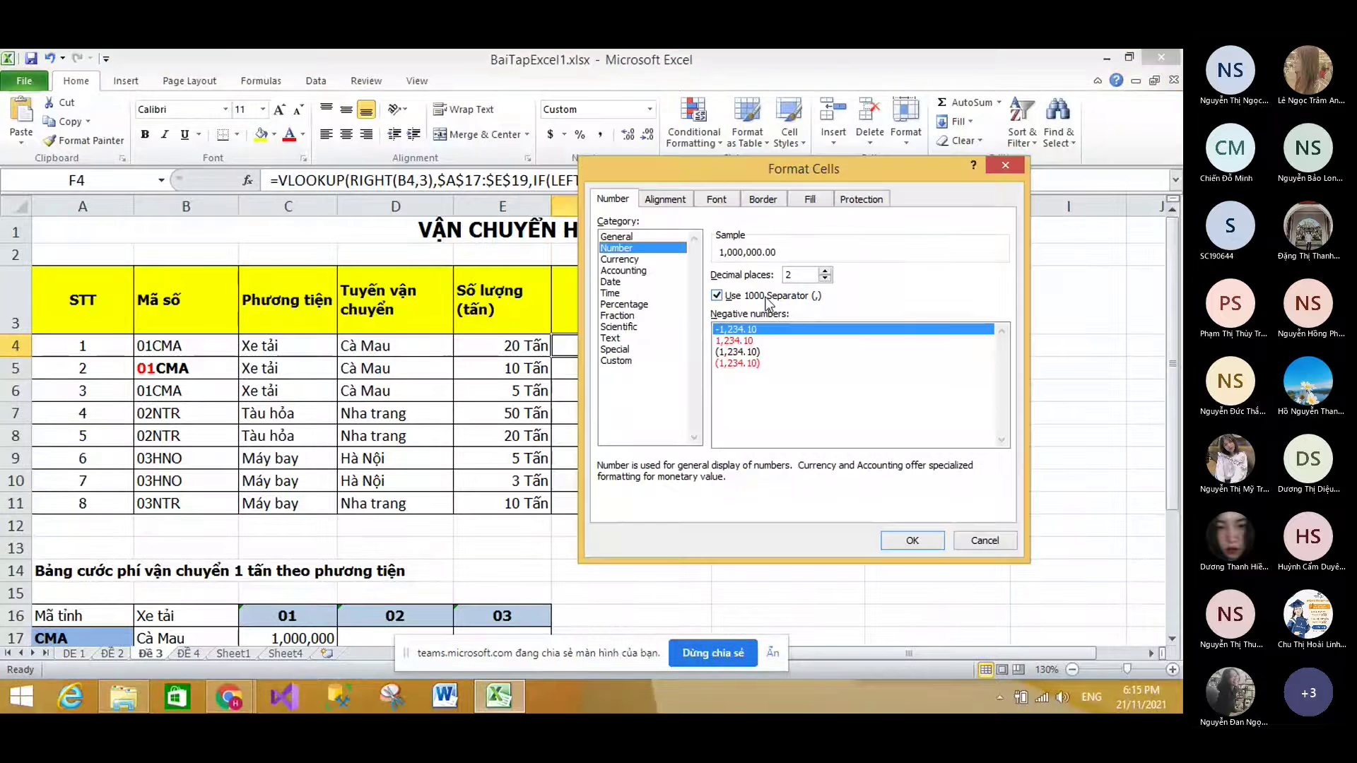
left_click(825, 279)
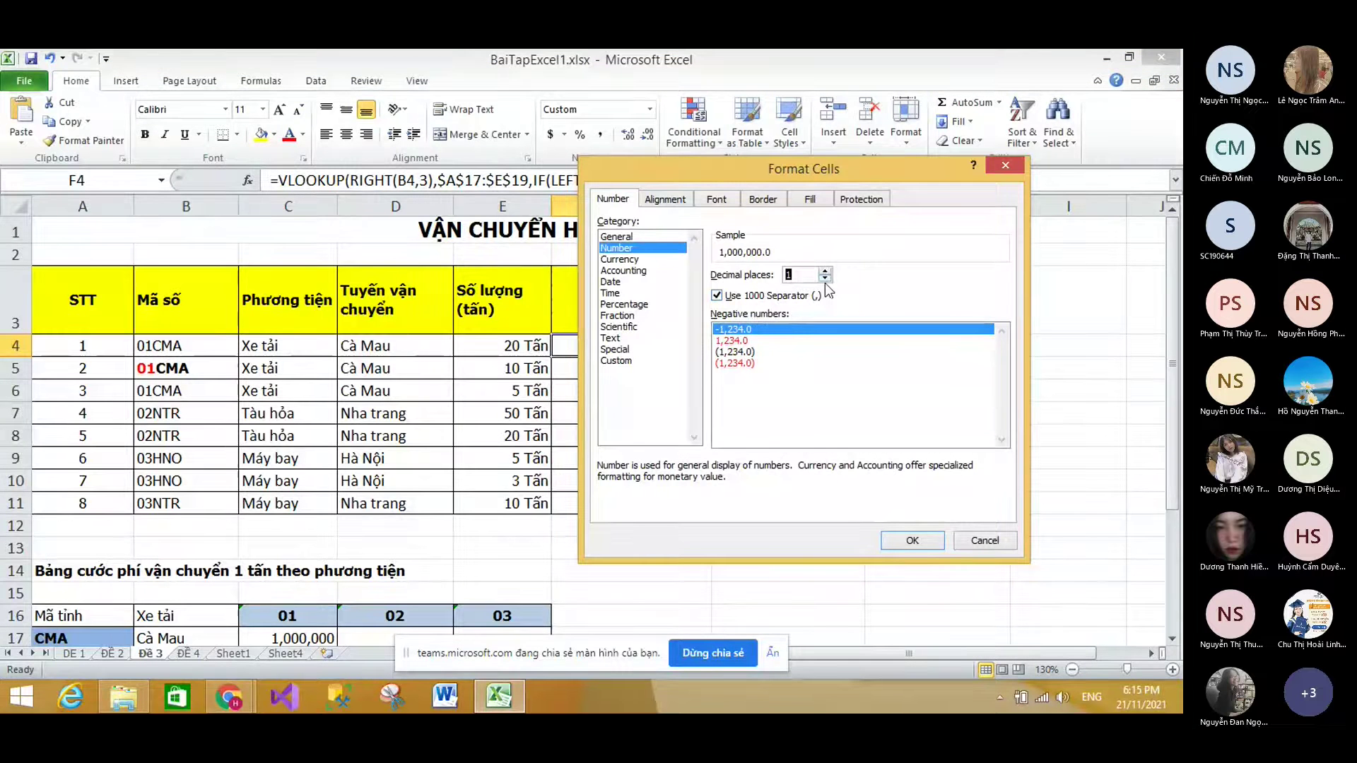
left_click(637, 361)
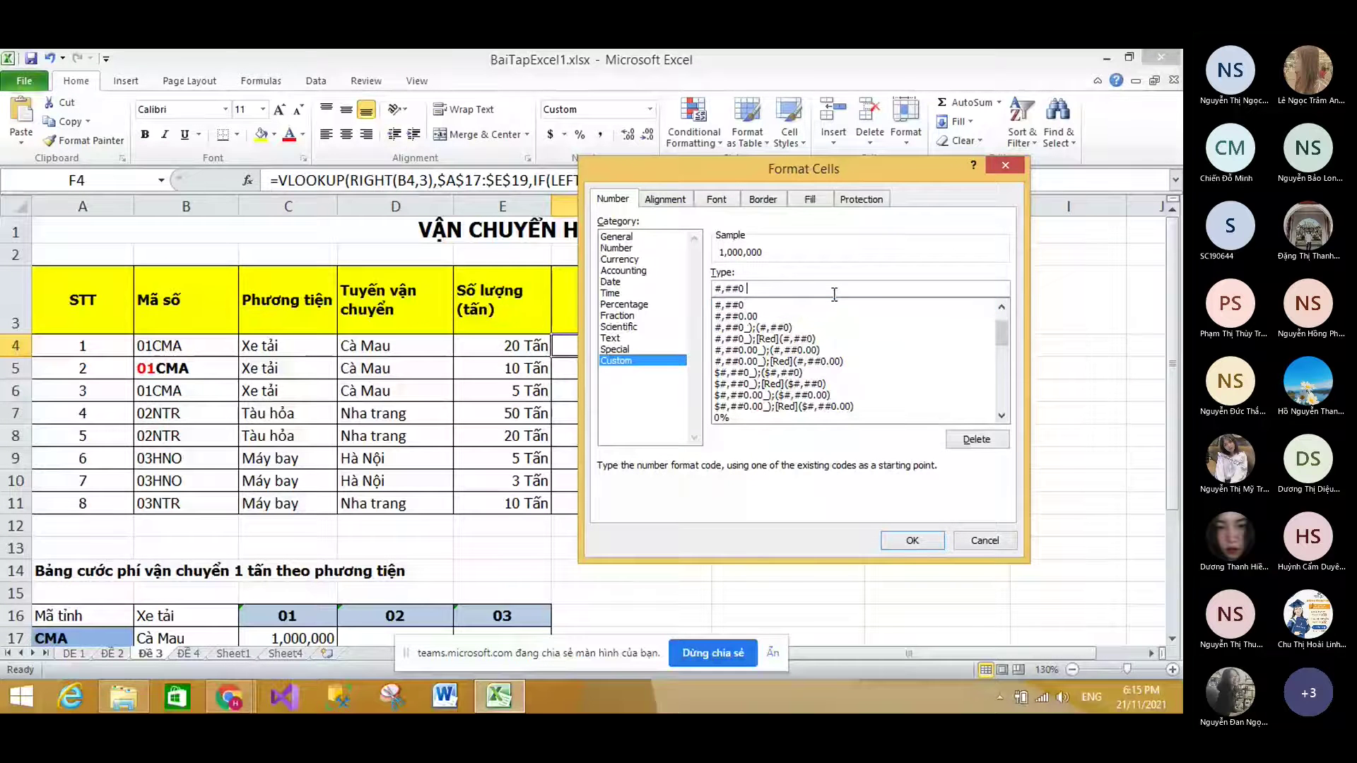
type("\"đ\"")
left_click(912, 541)
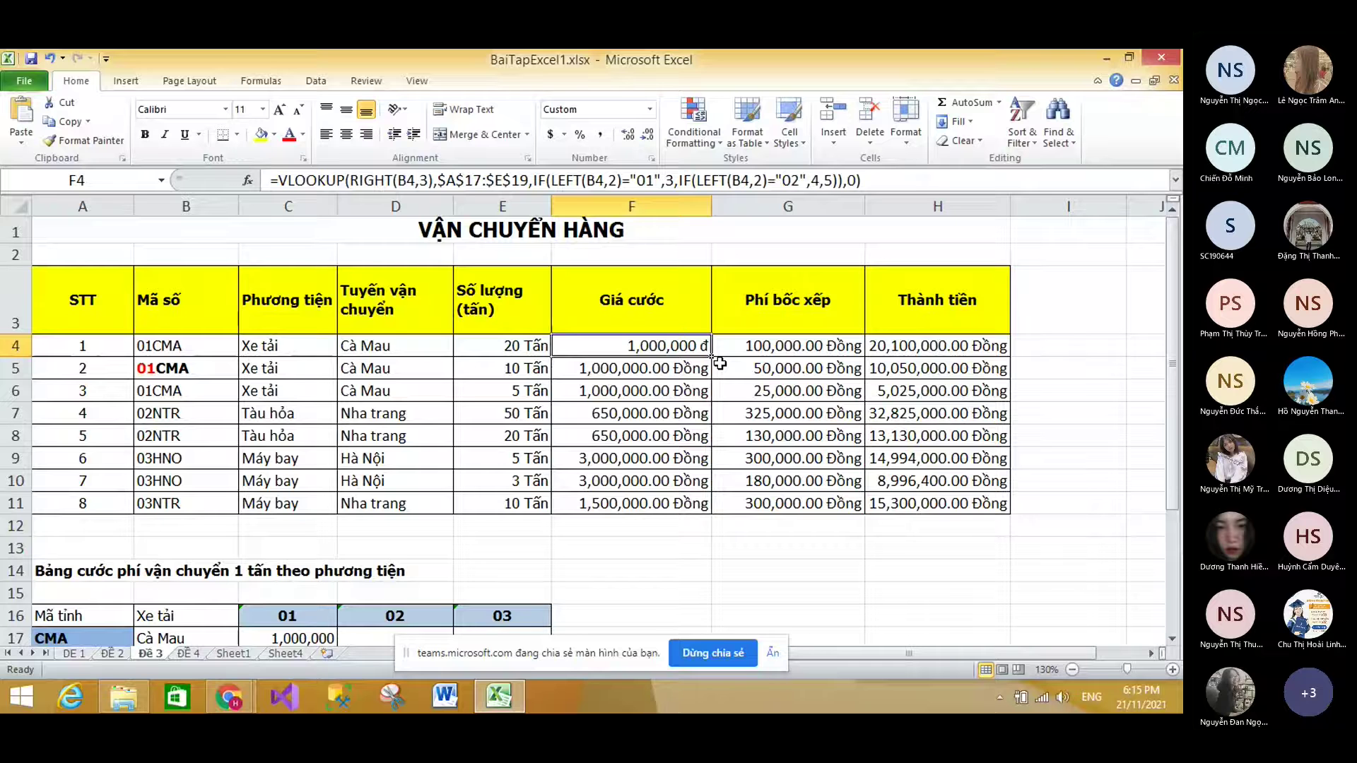
double_click(712, 356)
Step: Apply the custom number format #,##0 "đ" to all amounts in F4:H11
left_click_drag(636, 346, 959, 493)
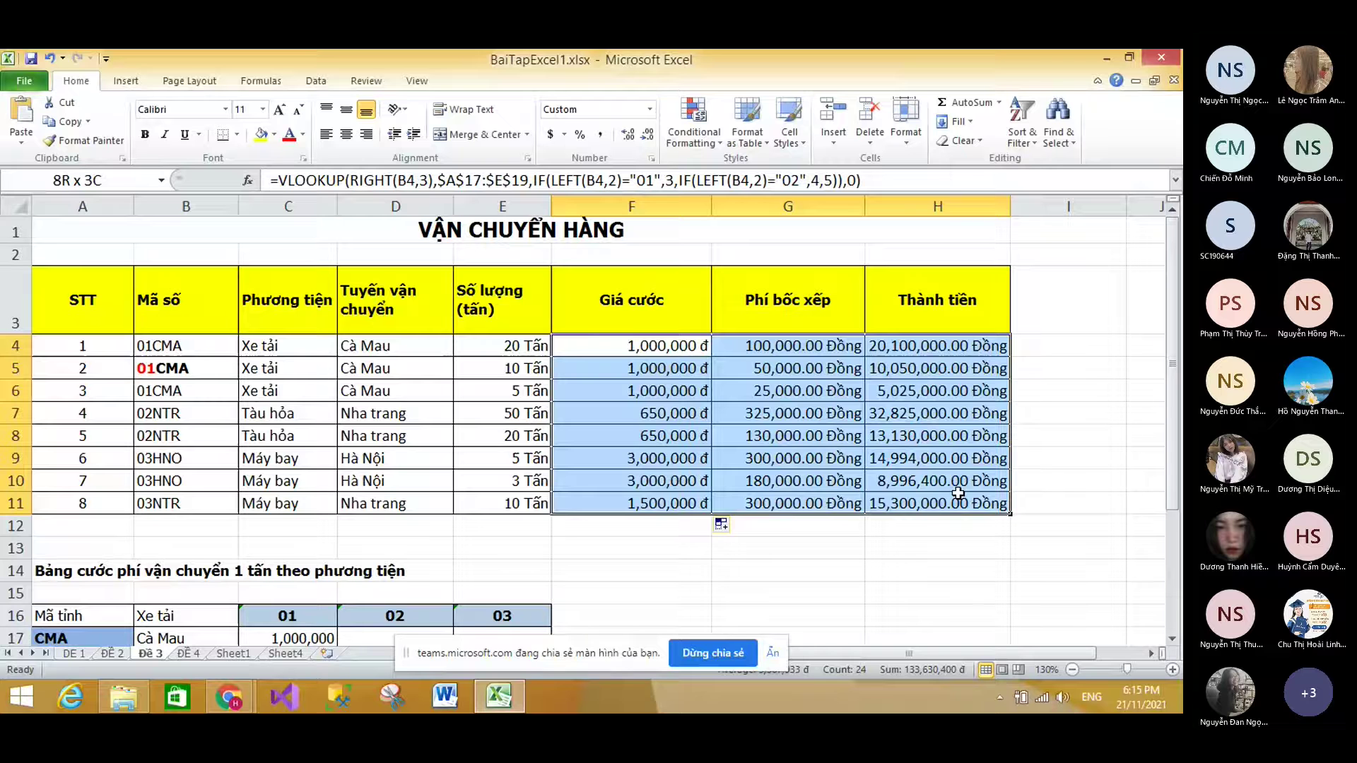
left_click_drag(636, 346, 908, 503)
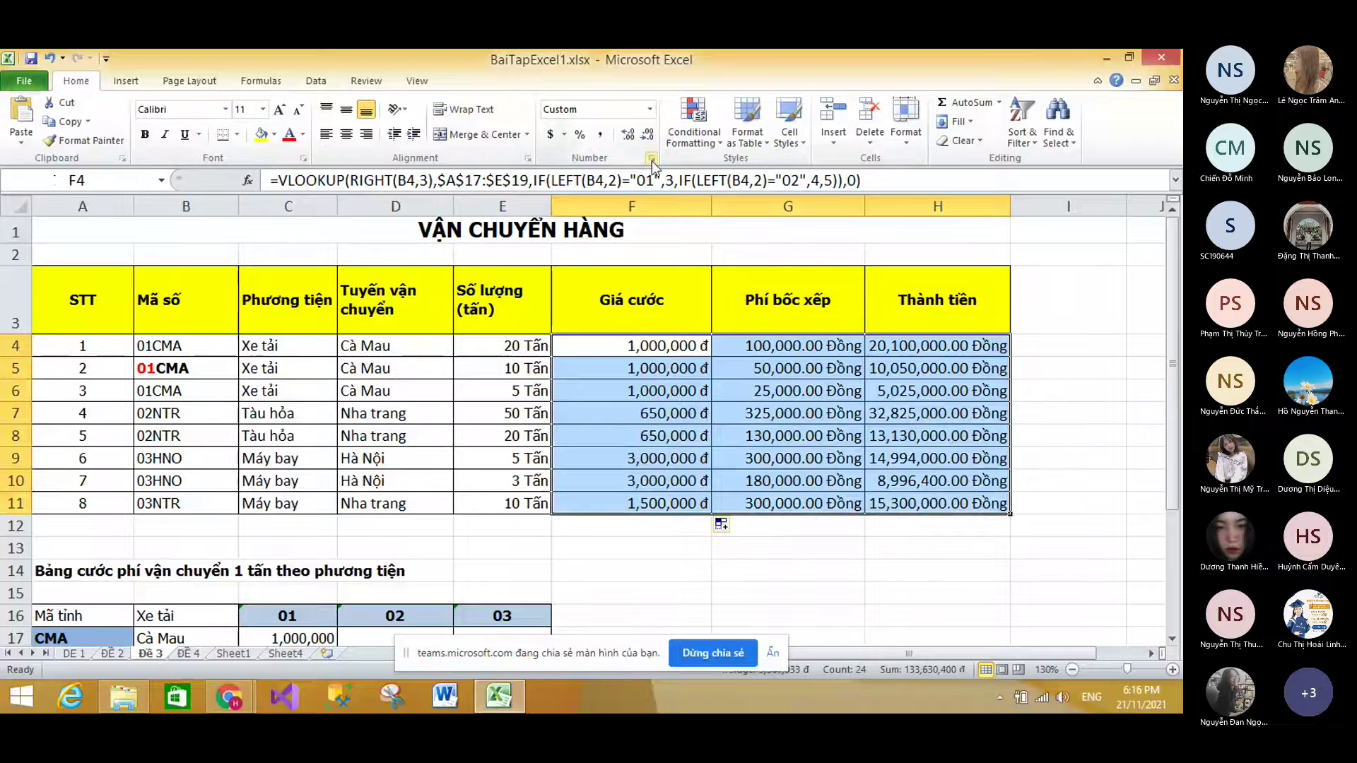
left_click(651, 159)
left_click(616, 247)
left_click(805, 295)
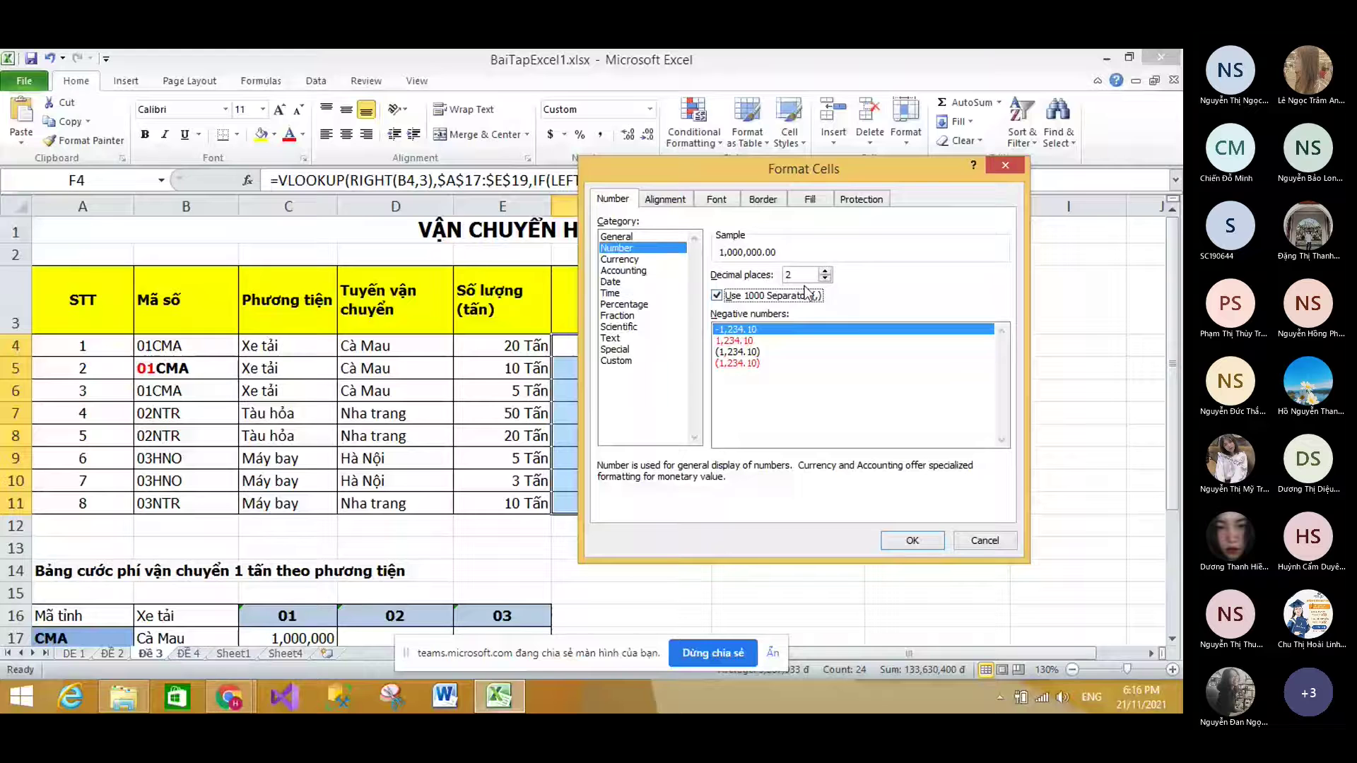
left_click(616, 361)
left_click(786, 286)
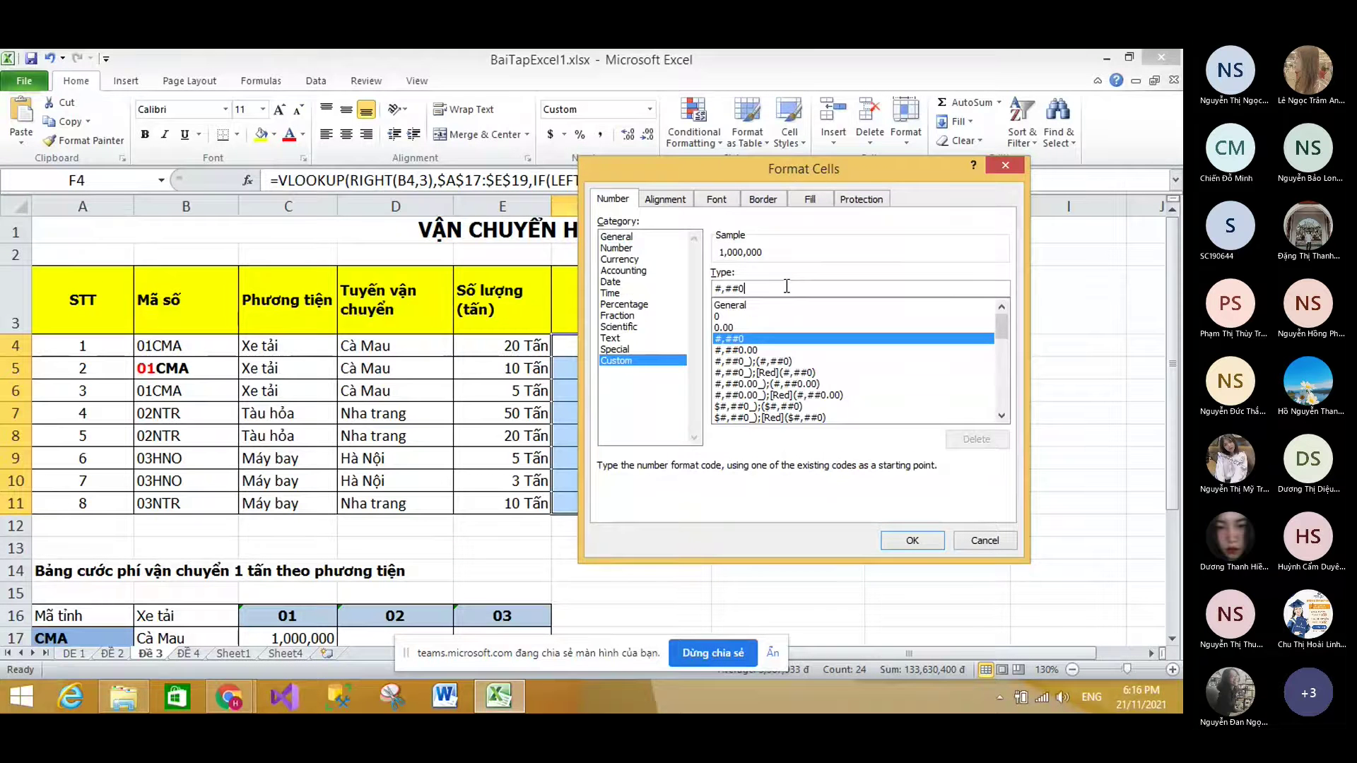
type("\"đ\"")
key("Return")
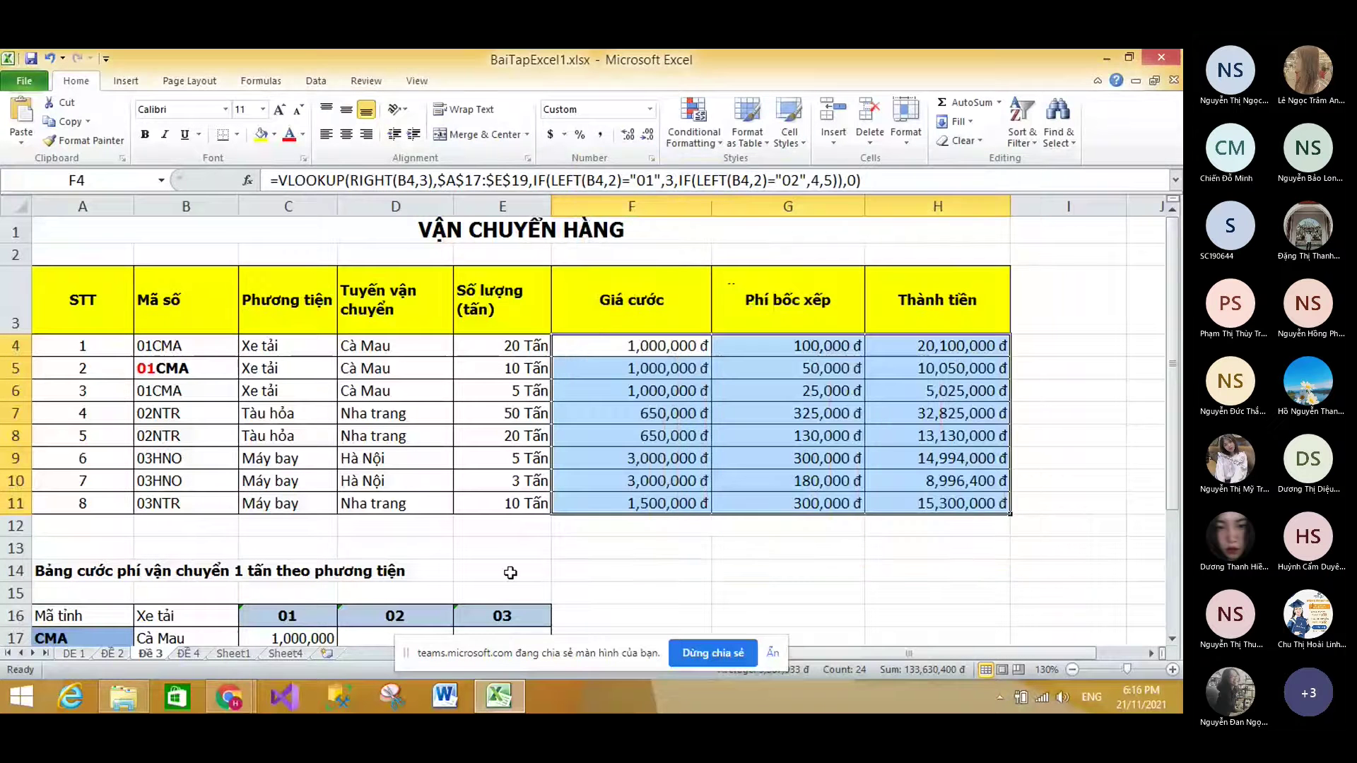
key("Down")
Step: Switch to the Microsoft Teams meeting in the browser and stop the meeting recording
left_click(228, 698)
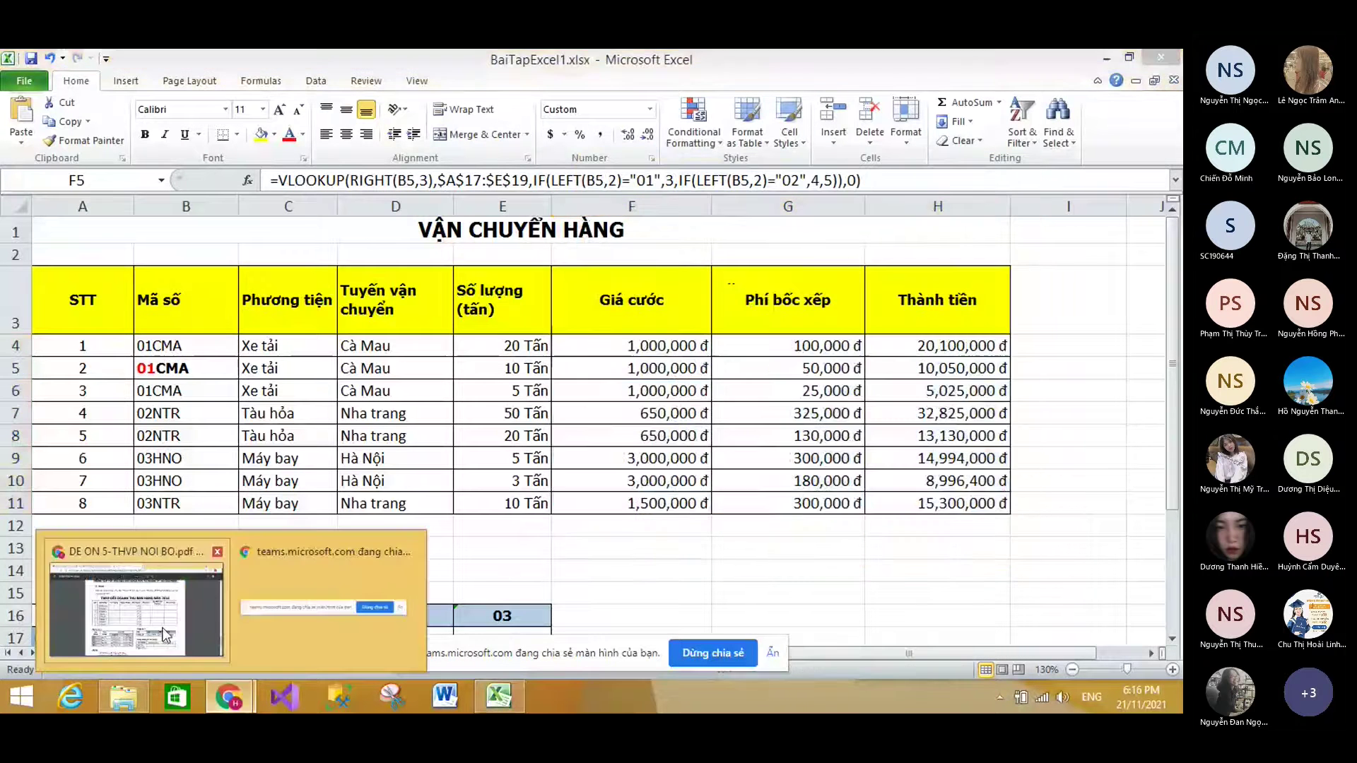
left_click(165, 634)
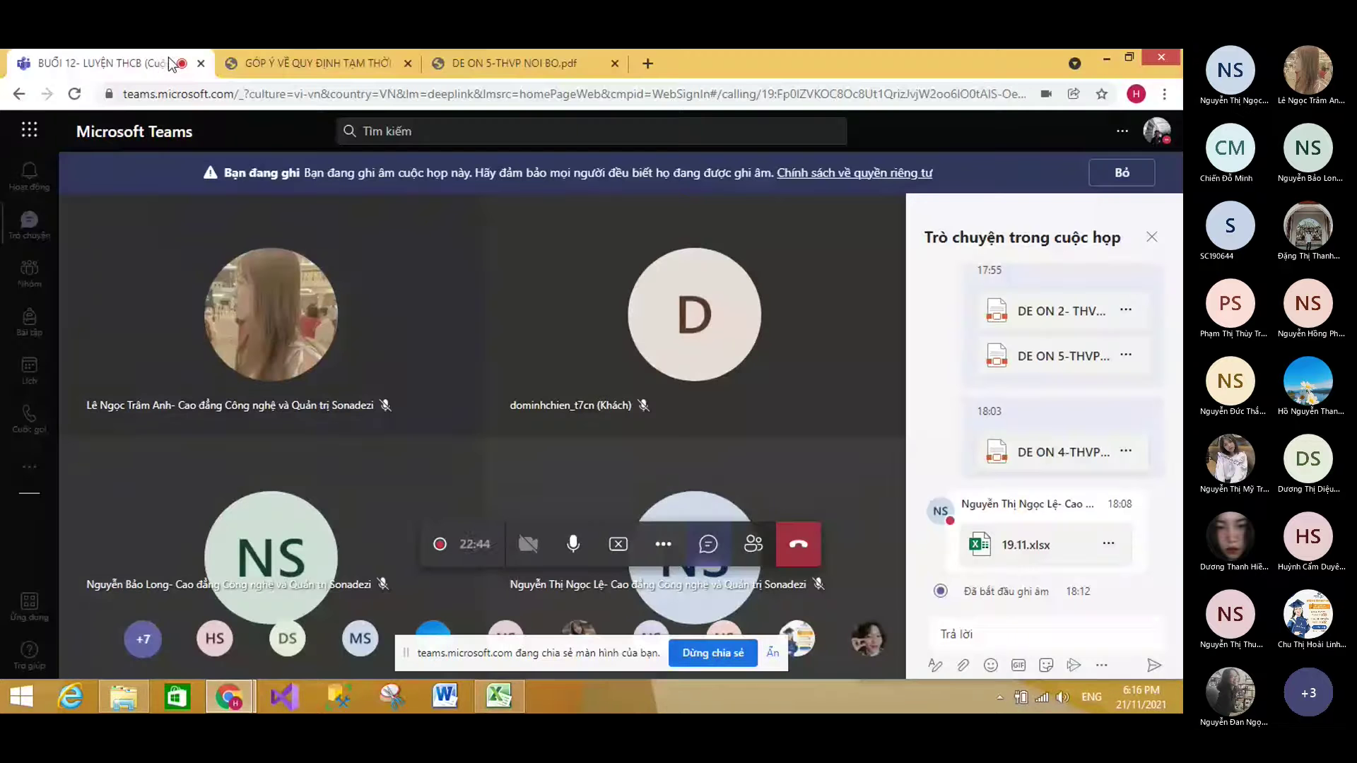
left_click(663, 551)
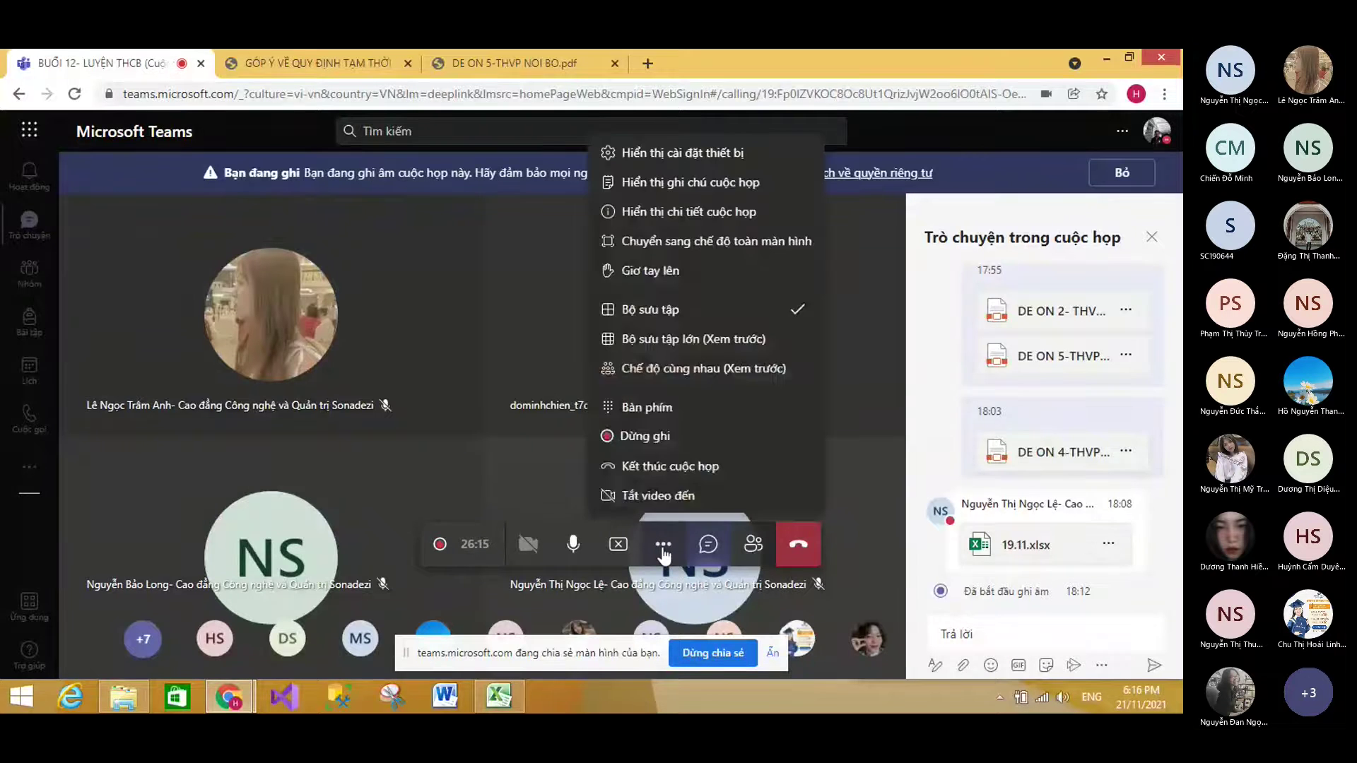
left_click(655, 447)
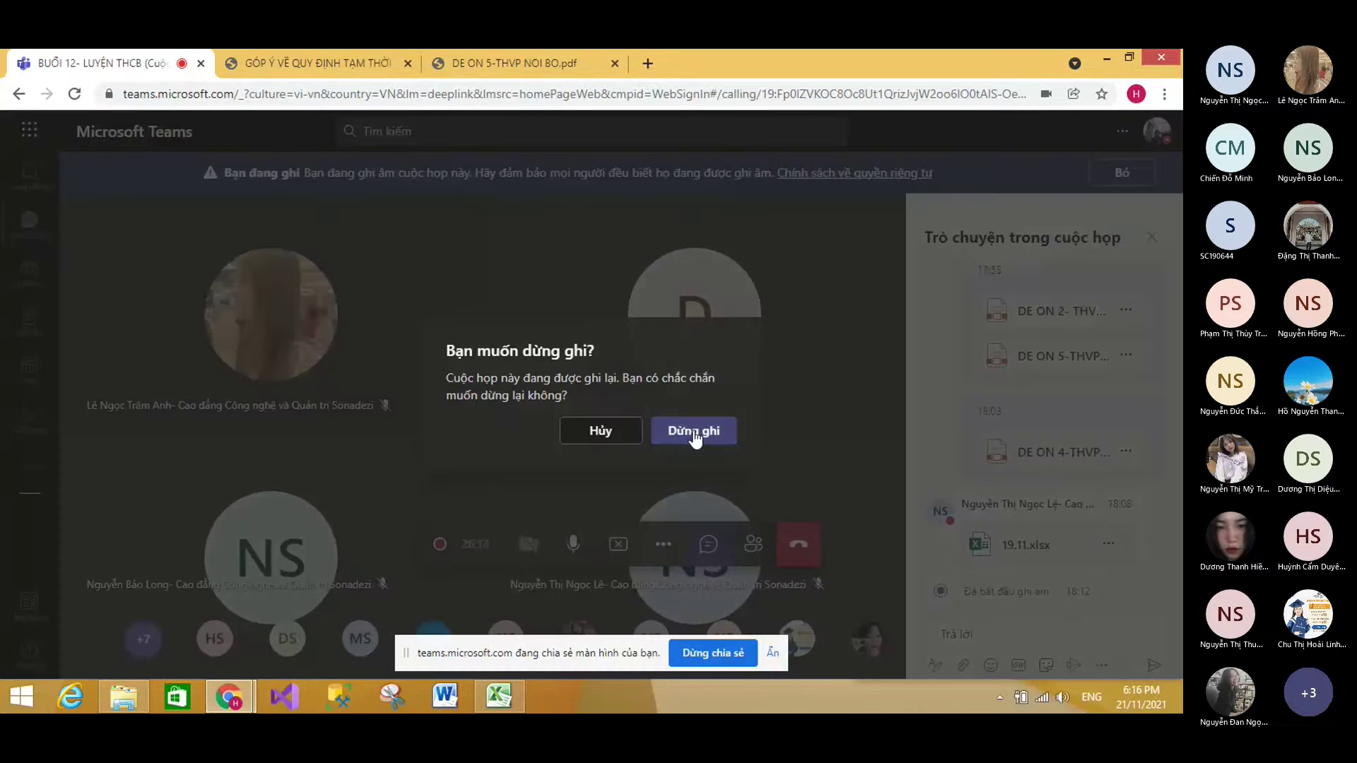